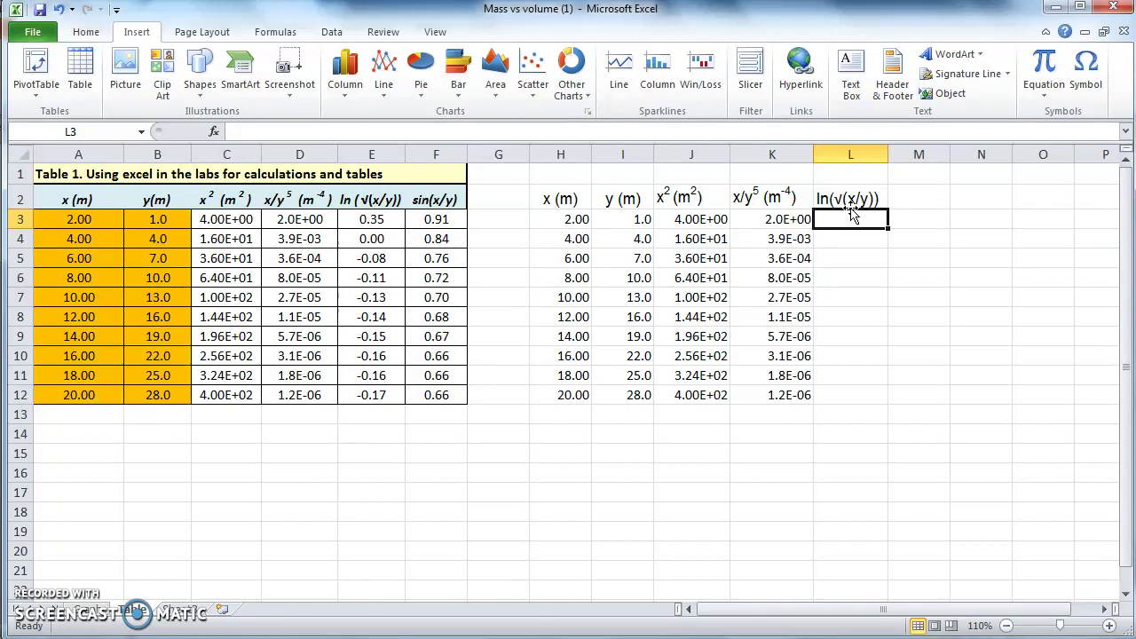
Begin a formula in cell L3 with the natural logarithm function LN.
text(=)
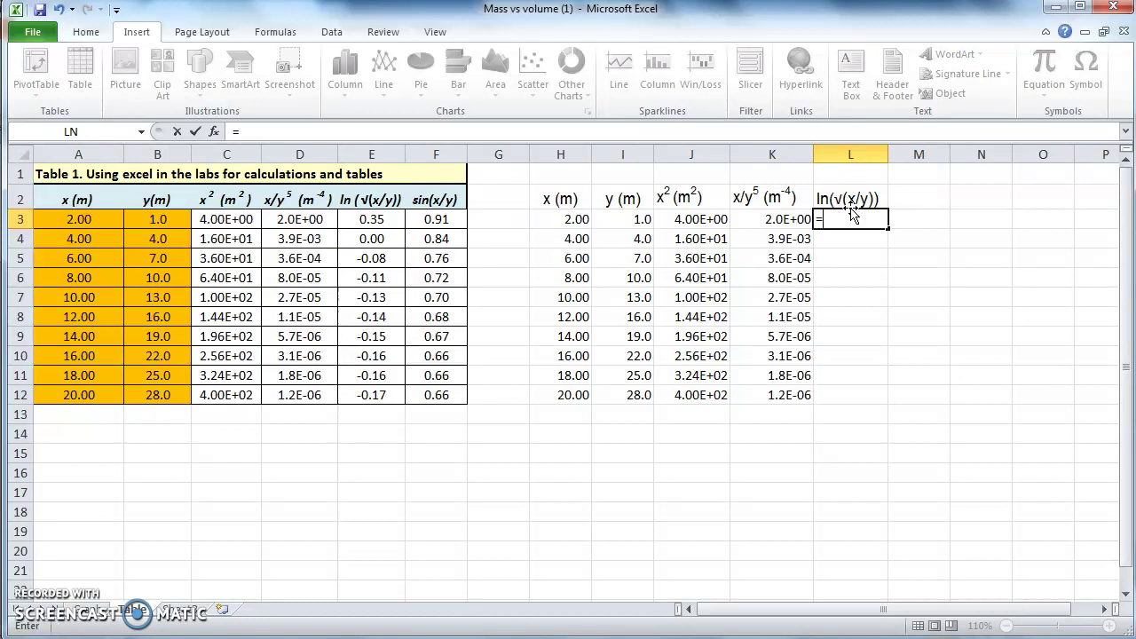
text(L)
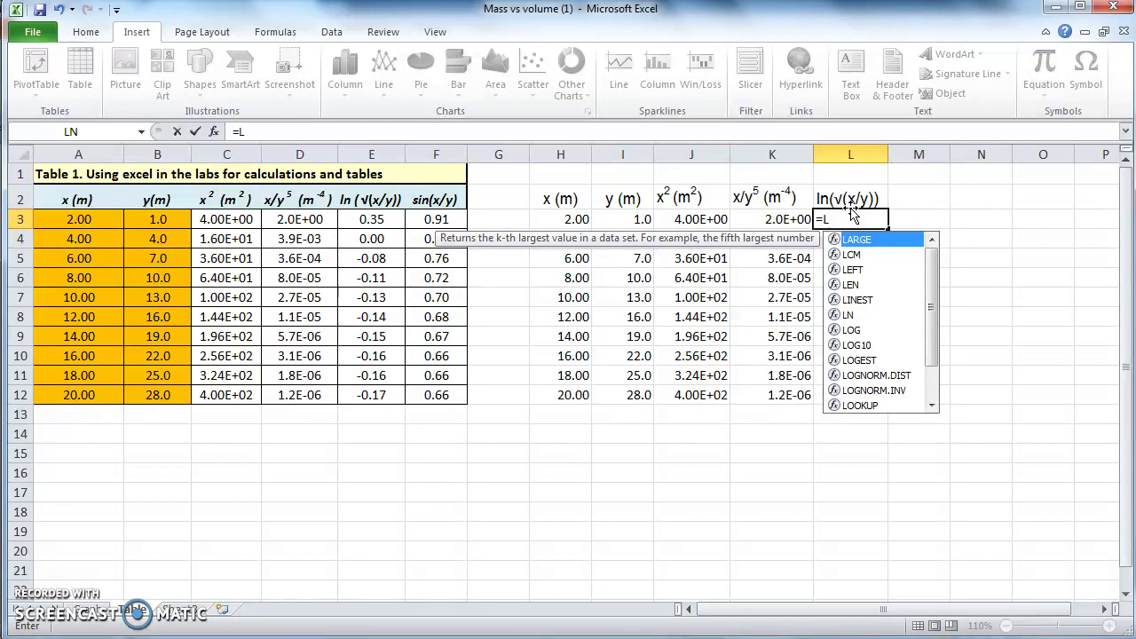
text(N)
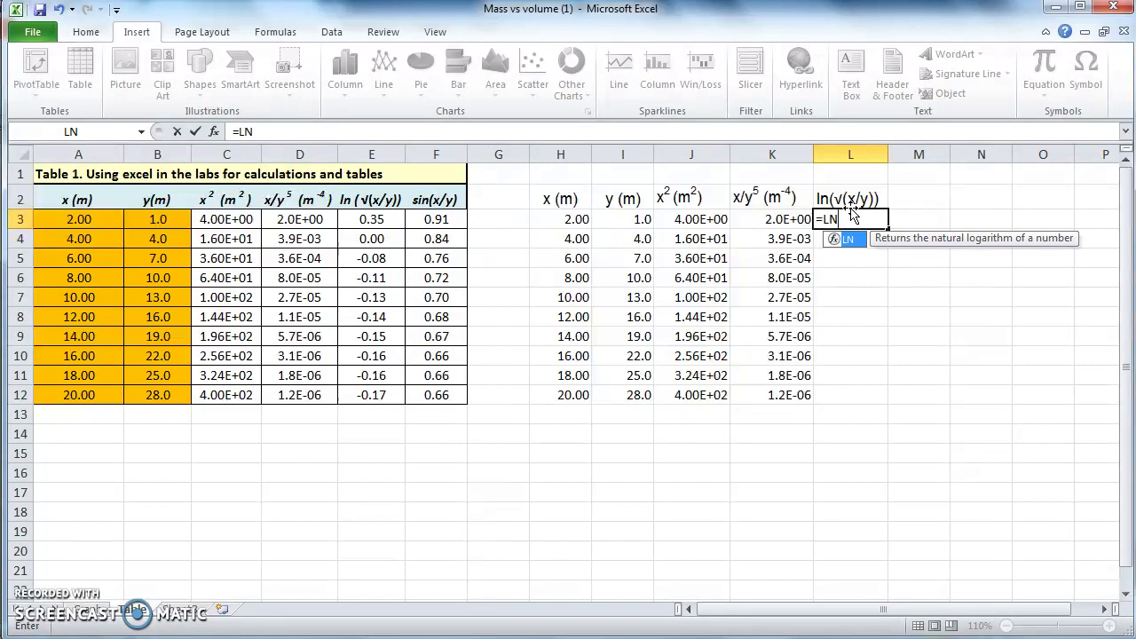
key(BackSpace)
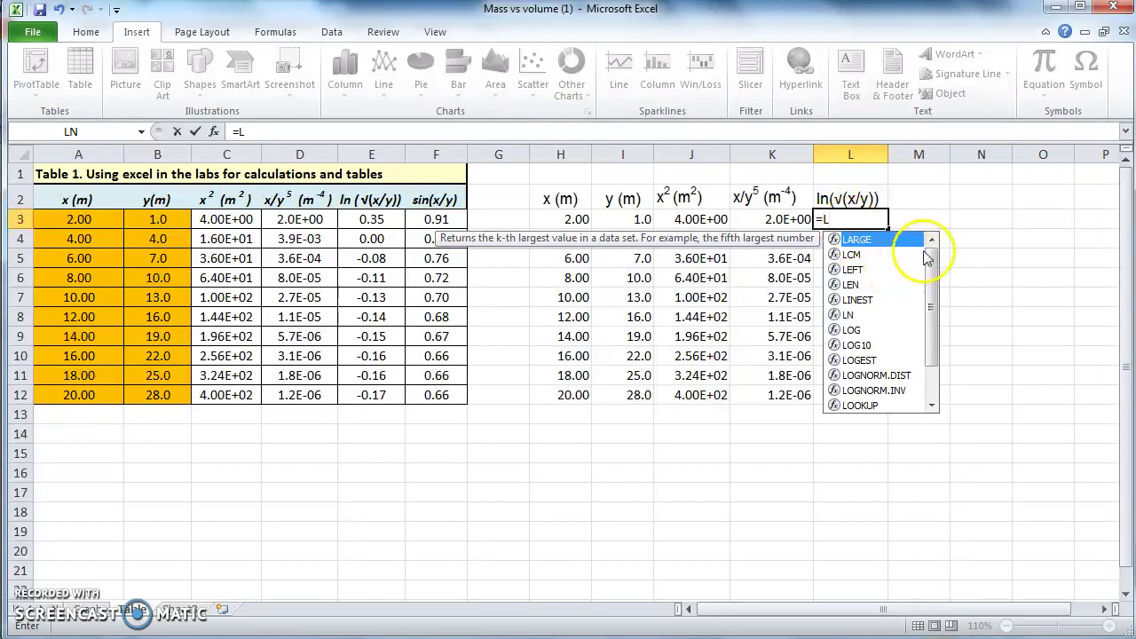
mouse_move(933, 256)
mouse_down()
mouse_move(935, 309)
mouse_move(943, 254)
mouse_move(941, 321)
mouse_move(940, 246)
mouse_move(934, 257)
mouse_up()
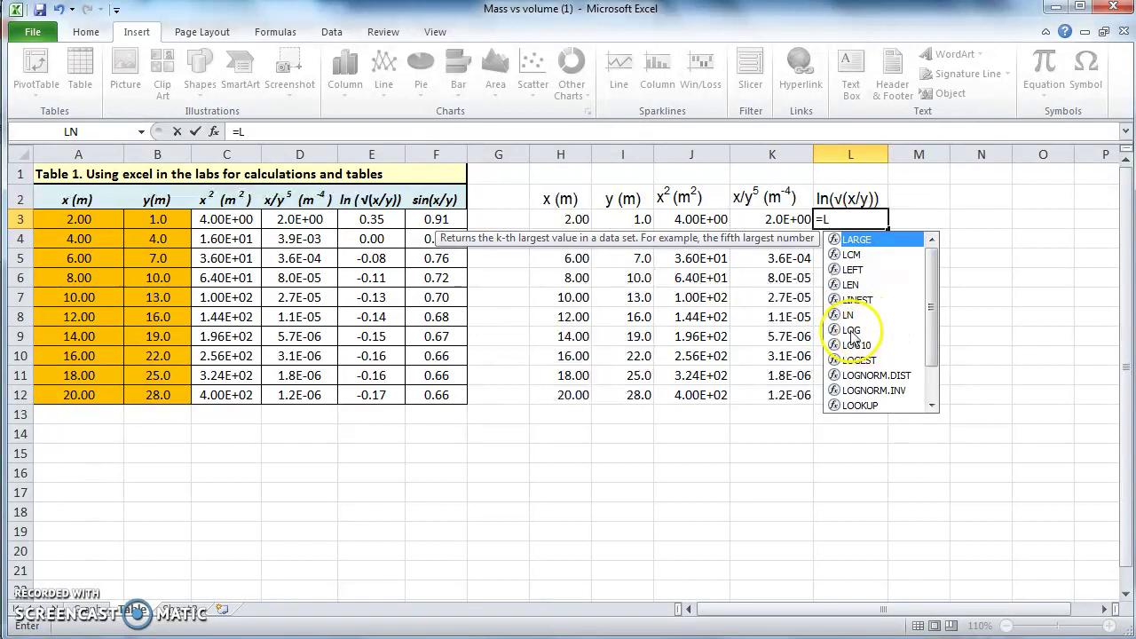
click(851, 315)
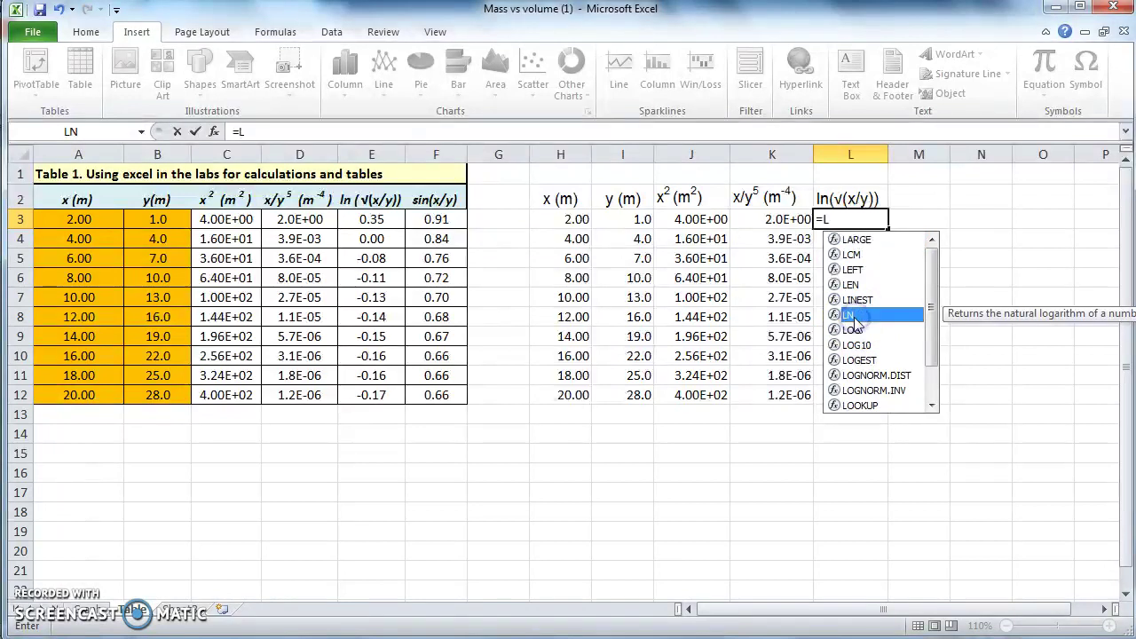
double_click(851, 315)
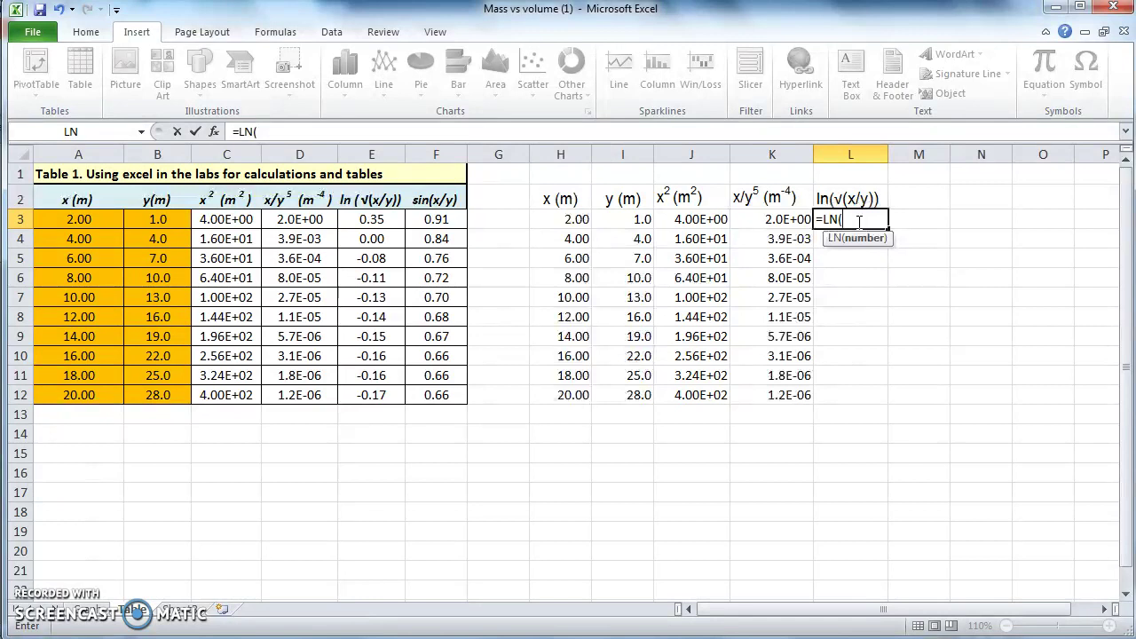
text(POW)
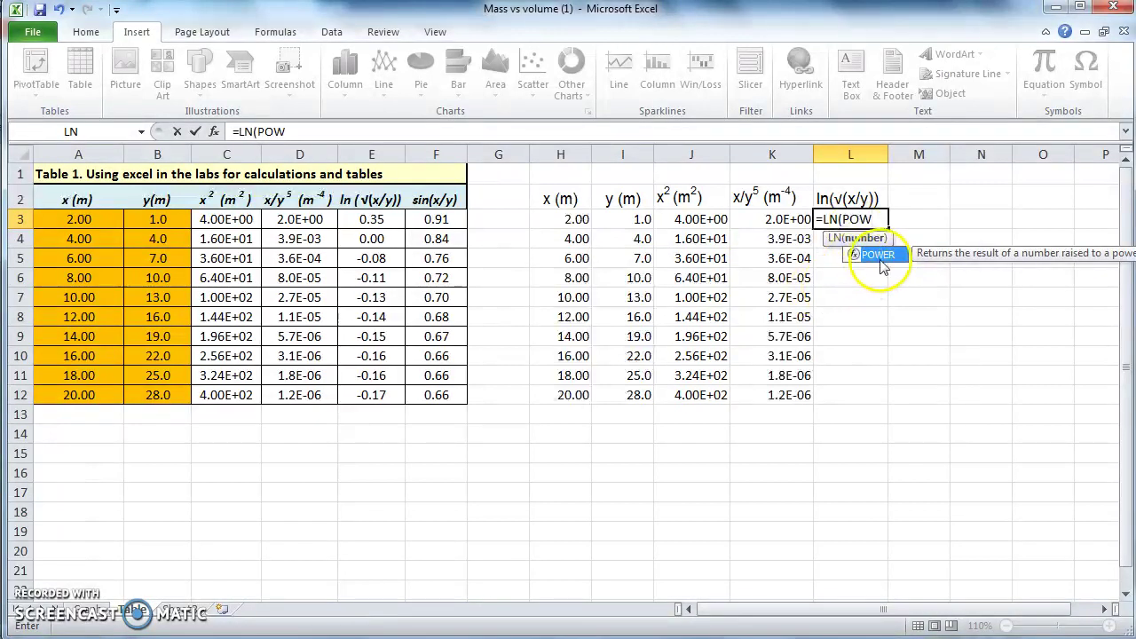
click(881, 258)
click(882, 257)
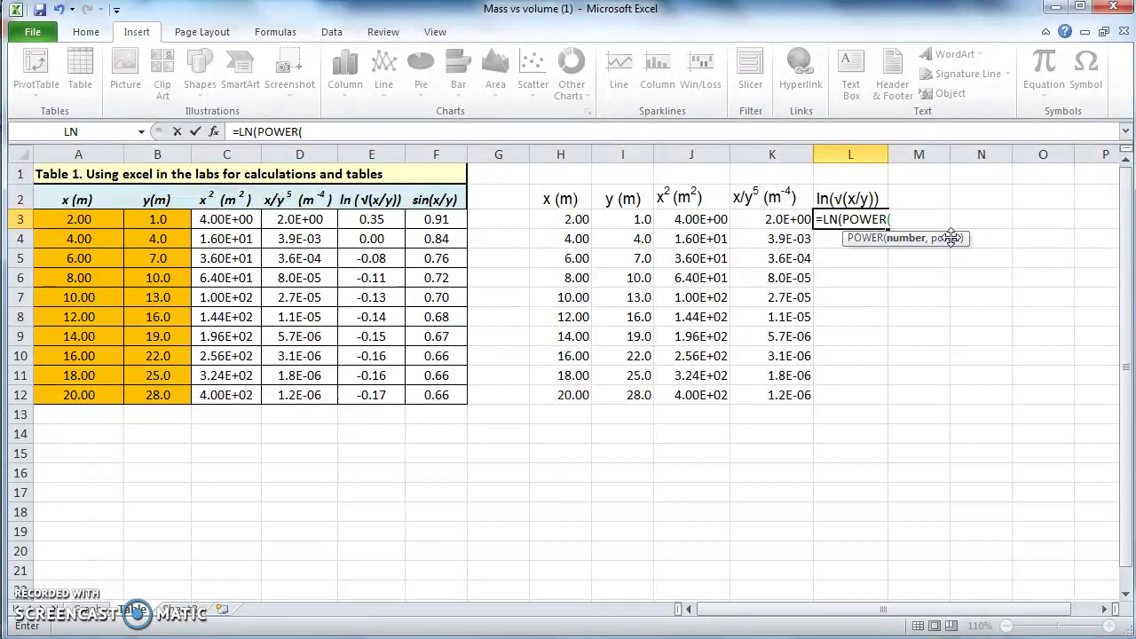
key(BackSpace)
key(BackSpace)
key(BackSpace)
key(BackSpace)
key(BackSpace)
key(BackSpace)
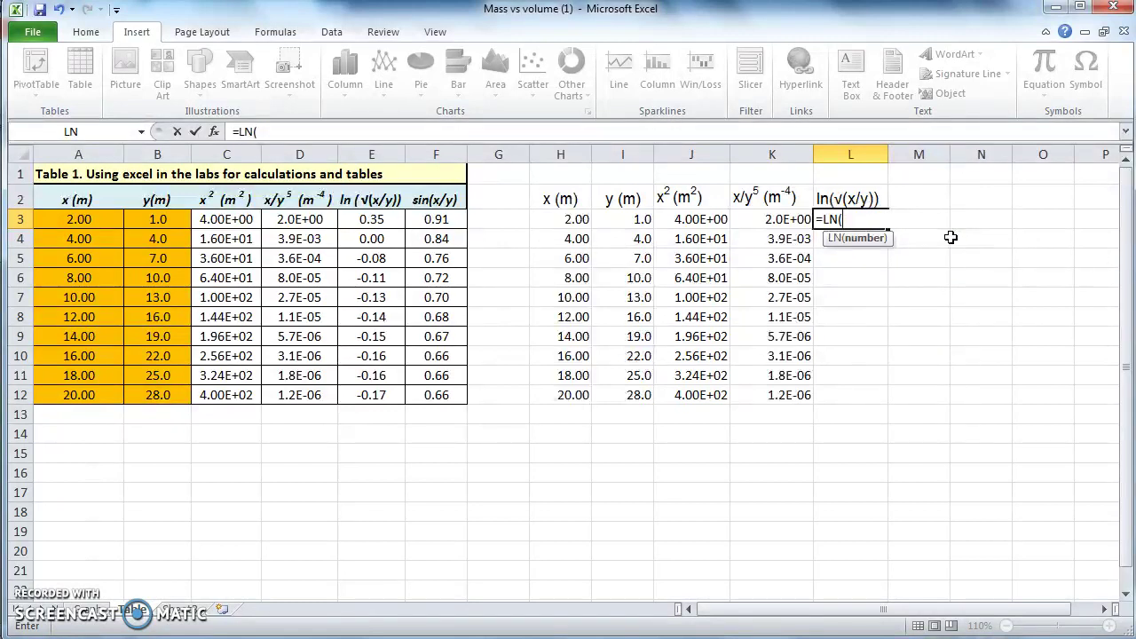
Complete the L3 formula with the square root of x over y, giving =LN(SQRT(H3/I3)).
text(SQR)
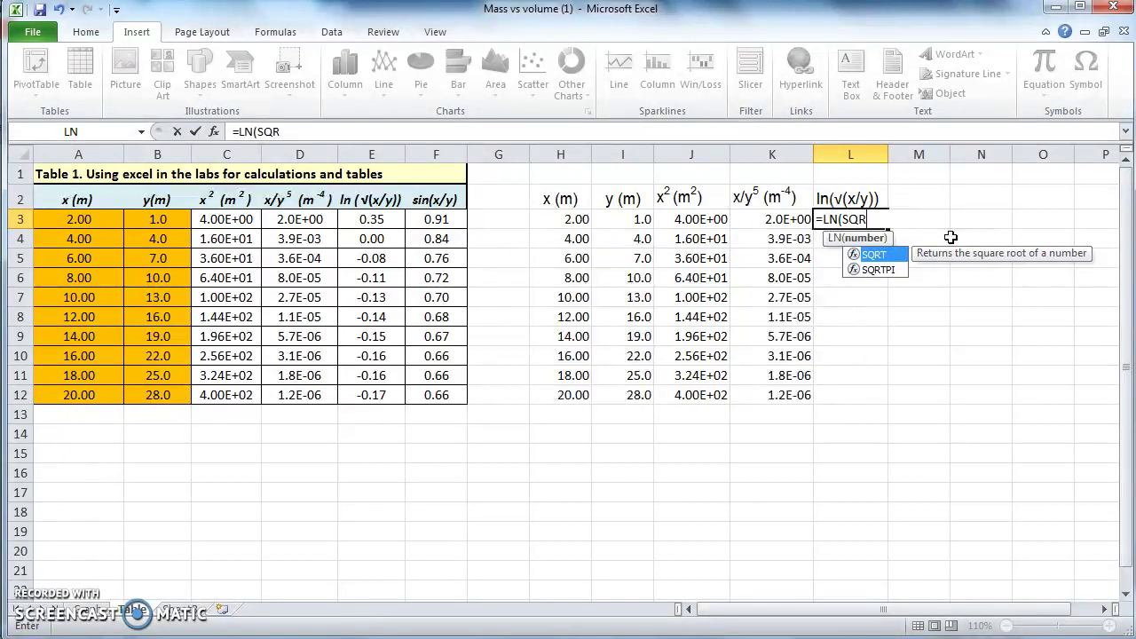
click(877, 257)
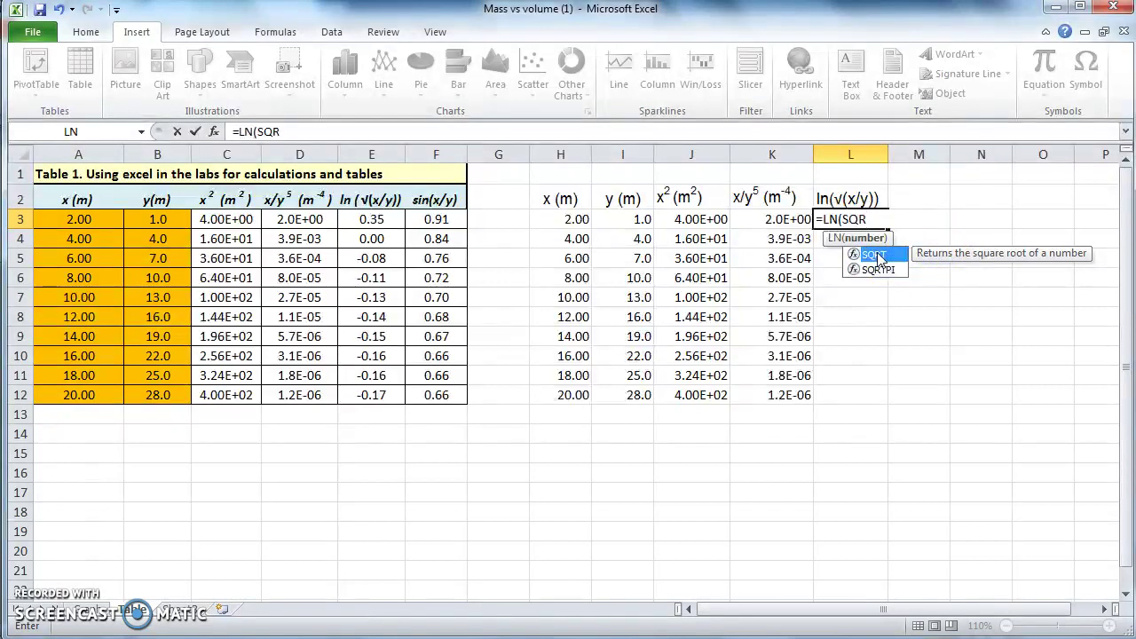
double_click(874, 256)
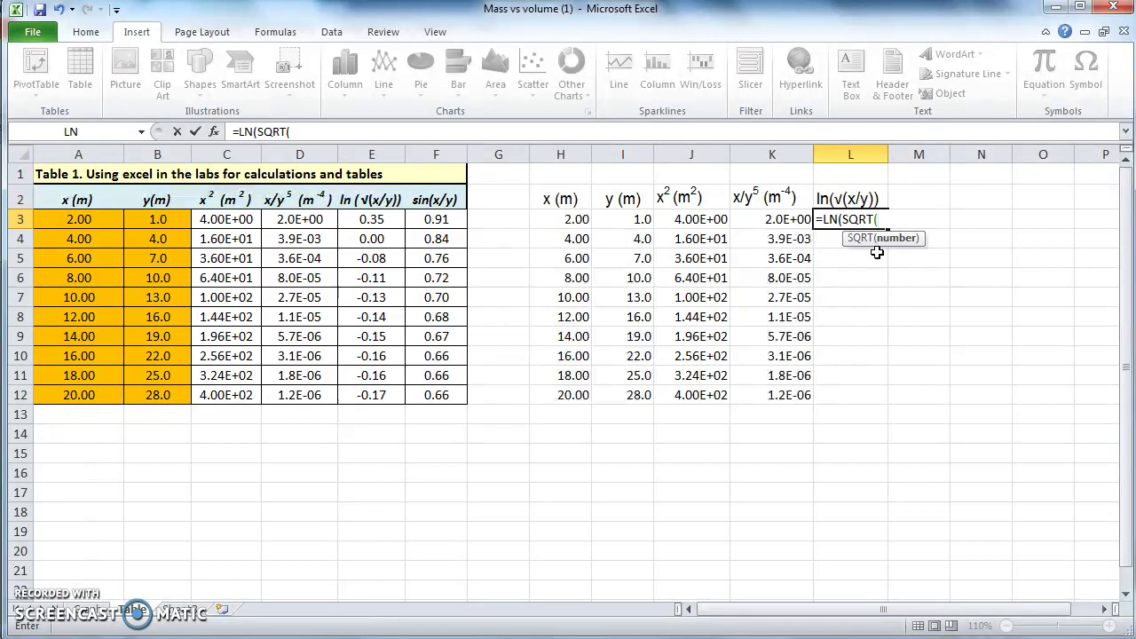
click(579, 219)
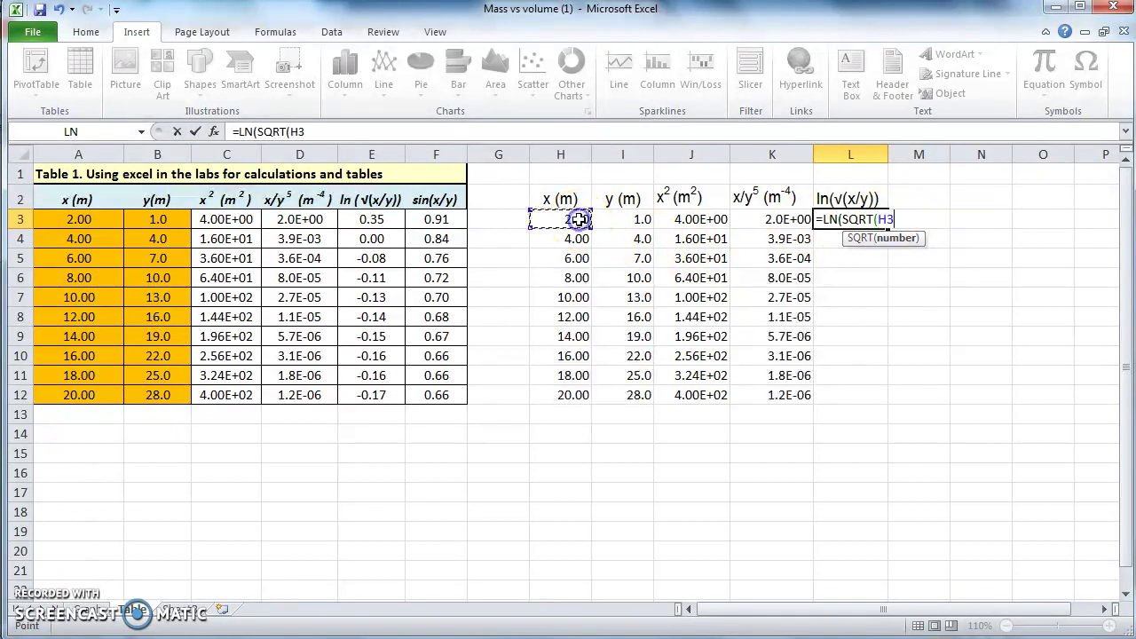
text(/)
click(613, 219)
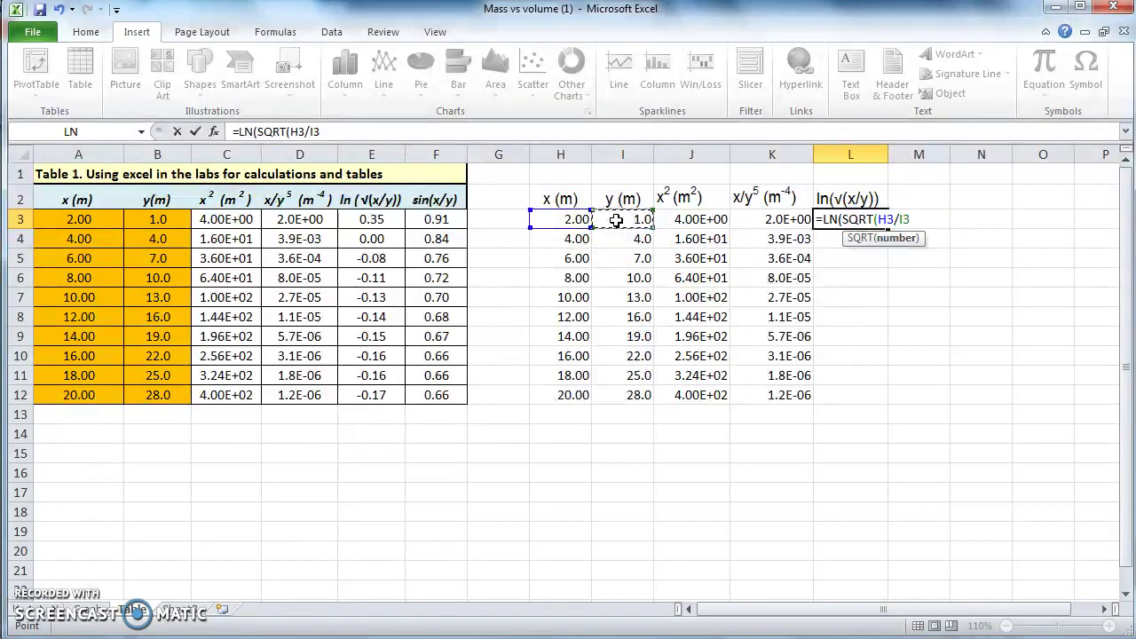
text())
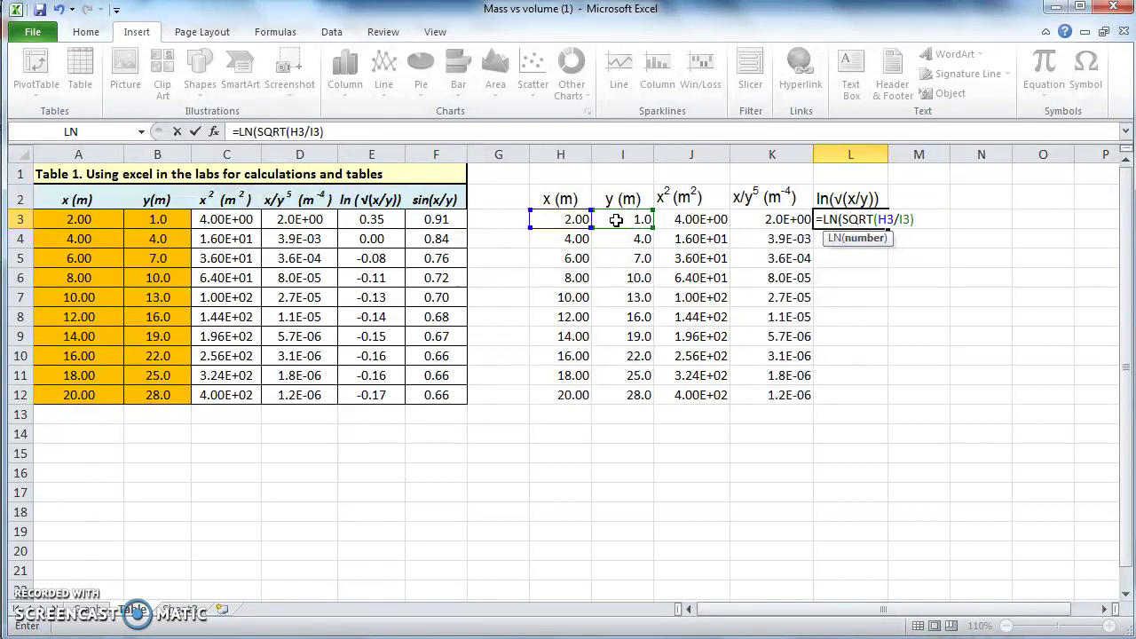
text())
key(Return)
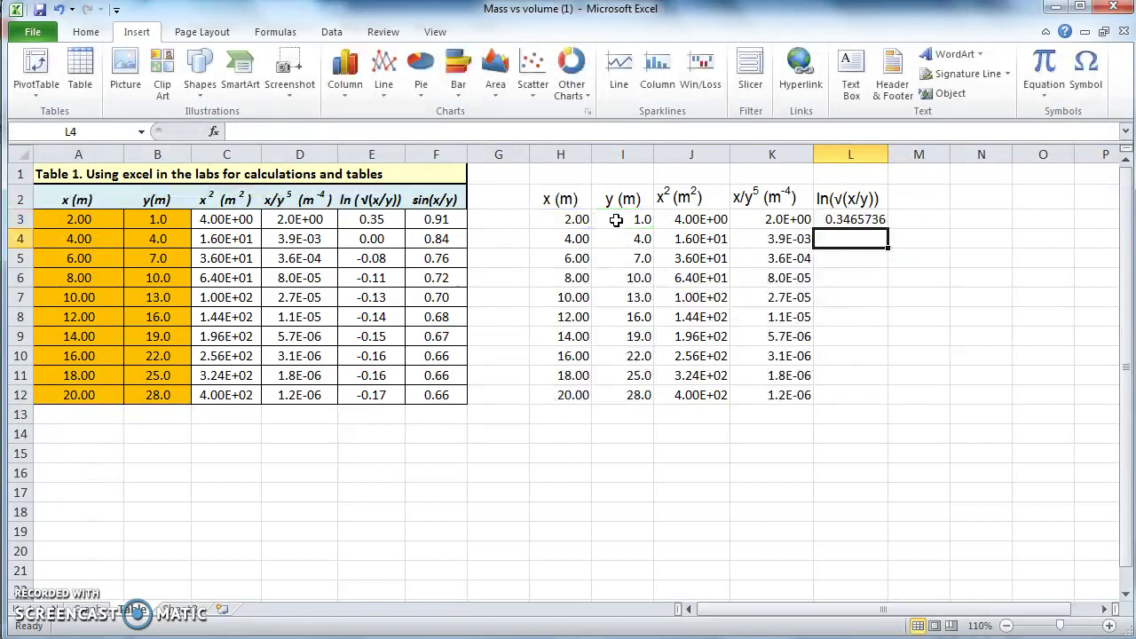
Fill the formula from L3 down through L12.
click(865, 220)
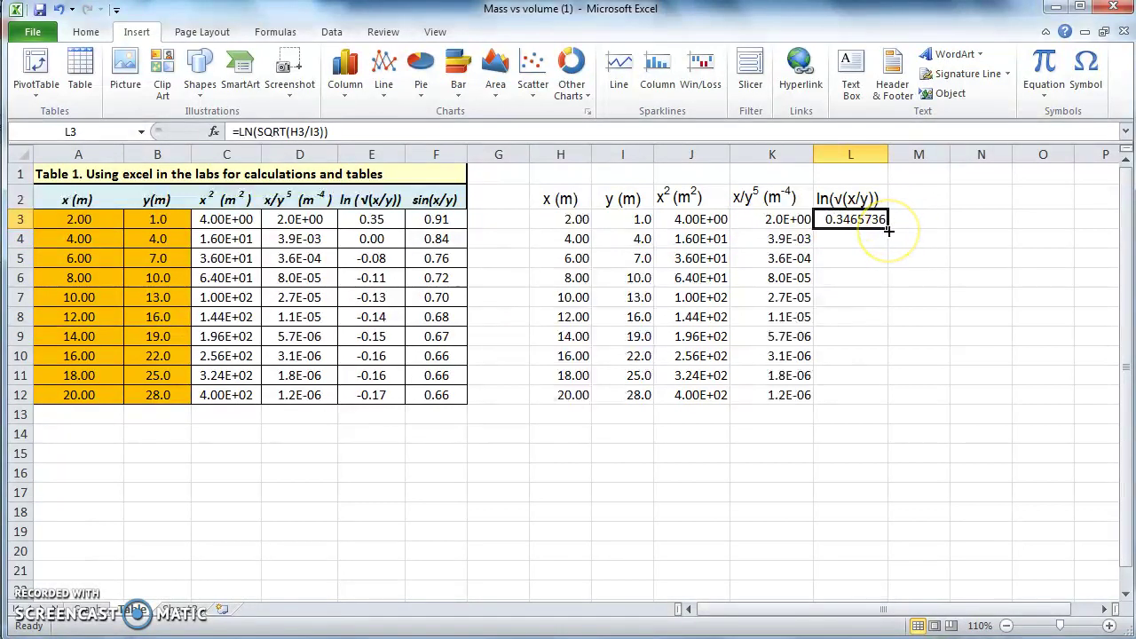
drag(888, 230, 878, 401)
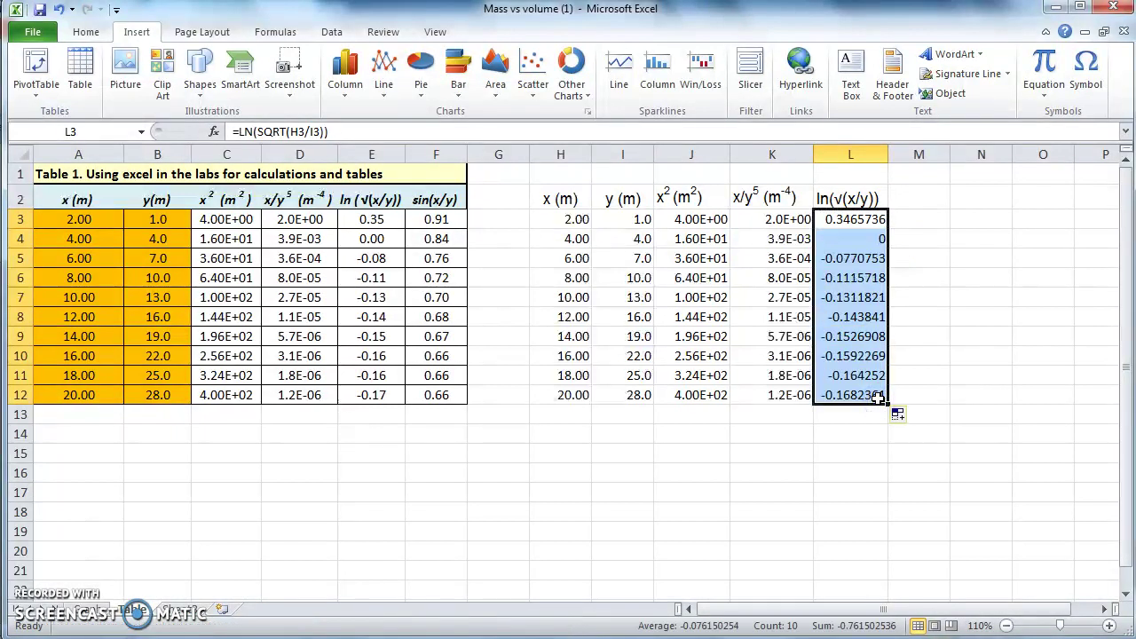
click(966, 392)
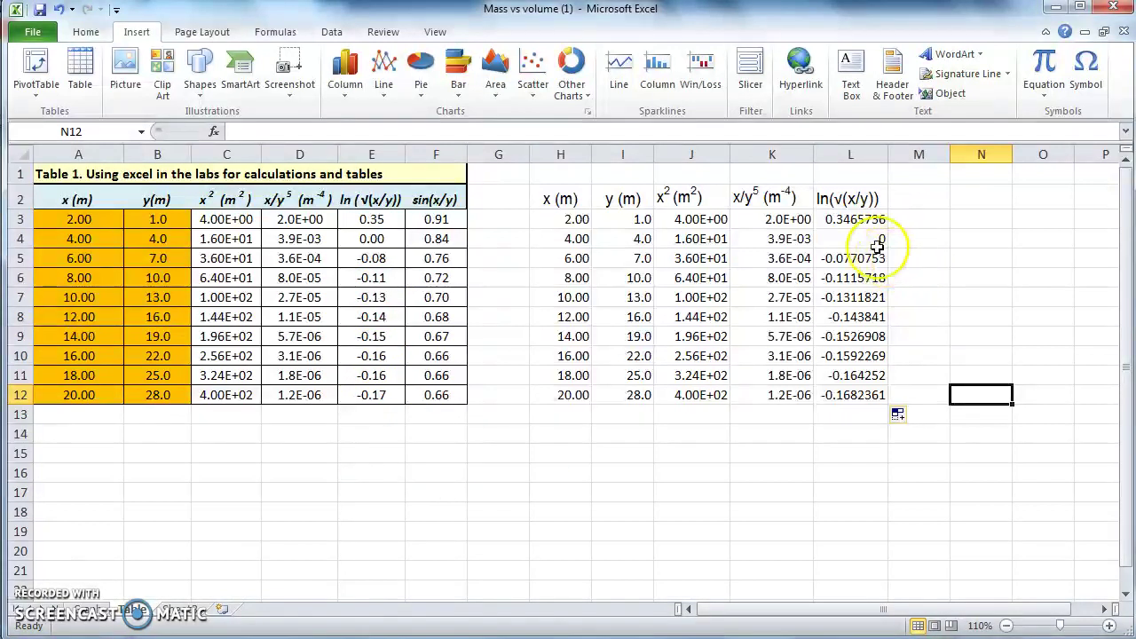
Format cells L3 to L12 as Number with 2 decimal places.
drag(863, 219, 858, 391)
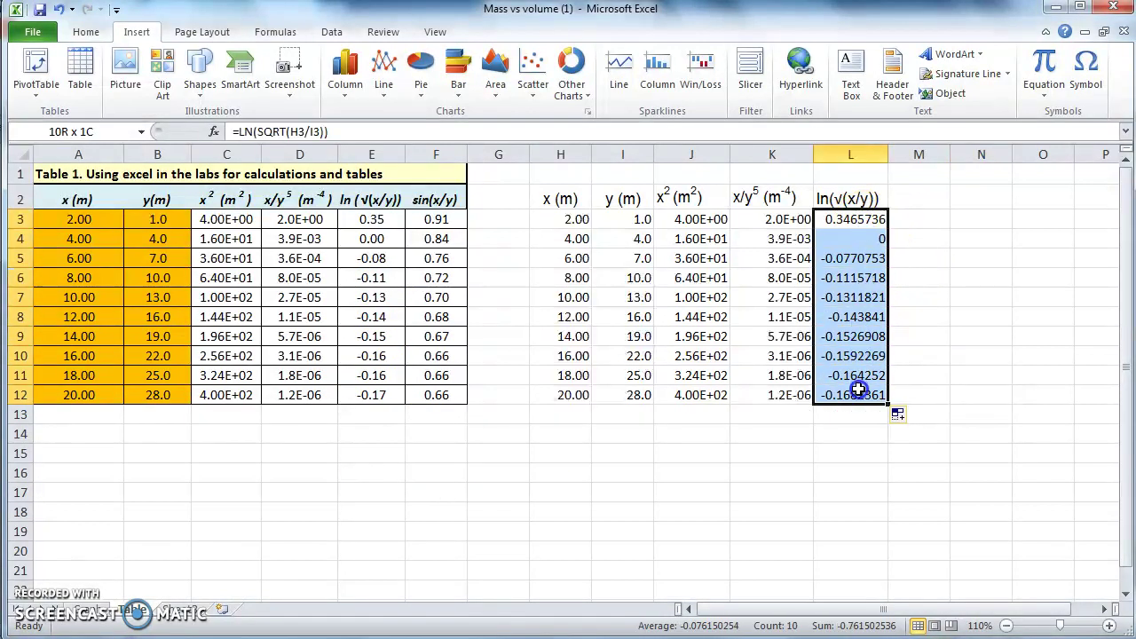
right_click(861, 353)
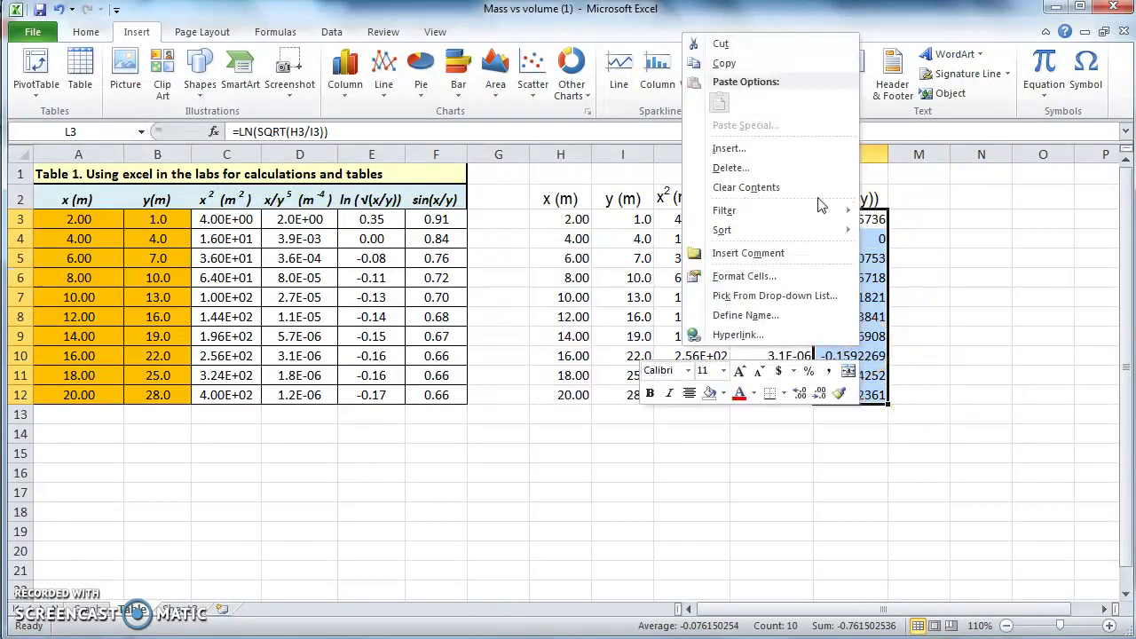
click(785, 278)
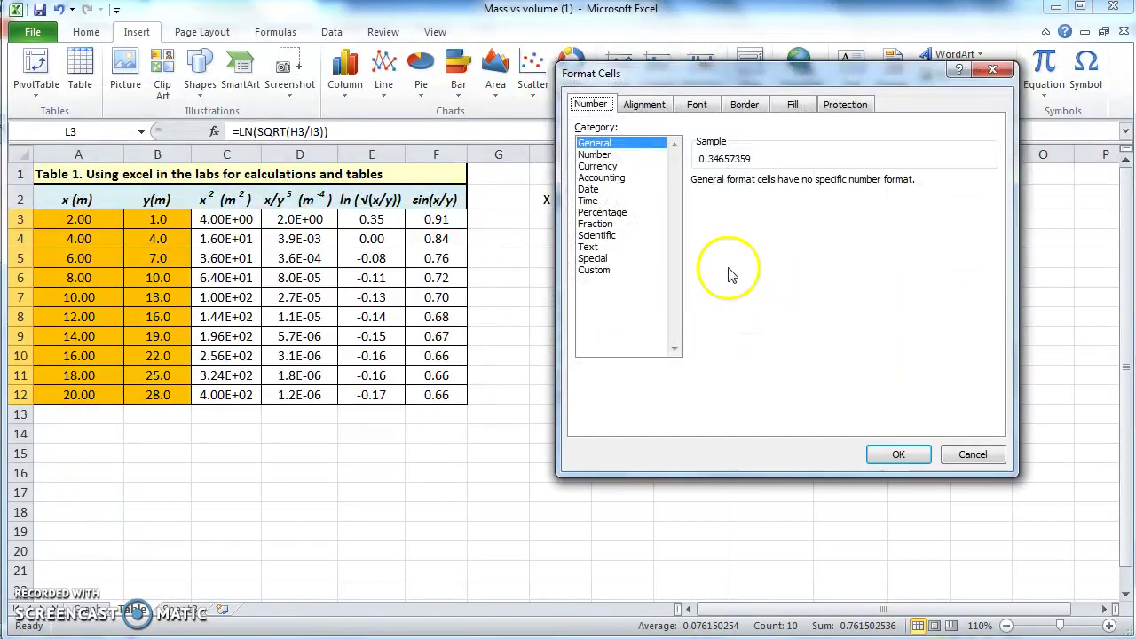
click(617, 155)
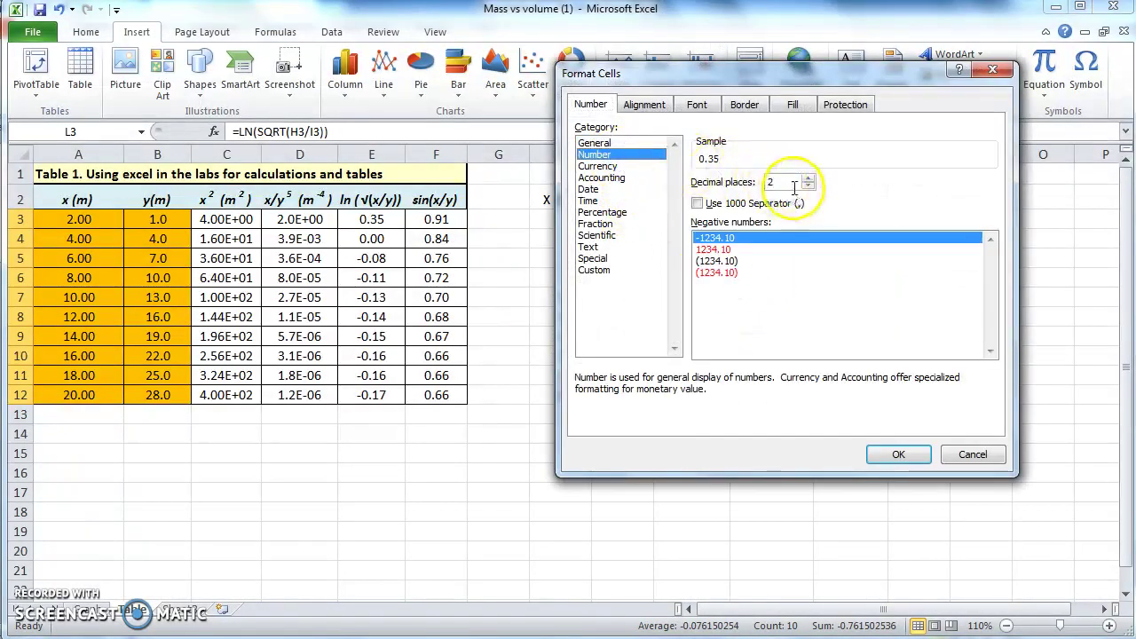
click(898, 453)
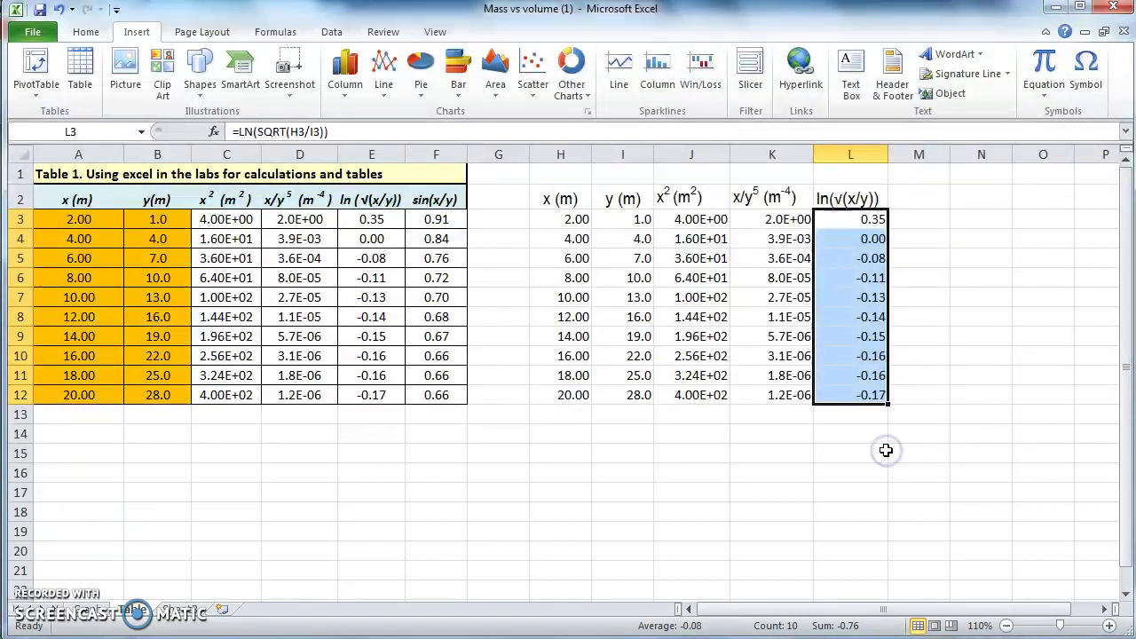
click(903, 234)
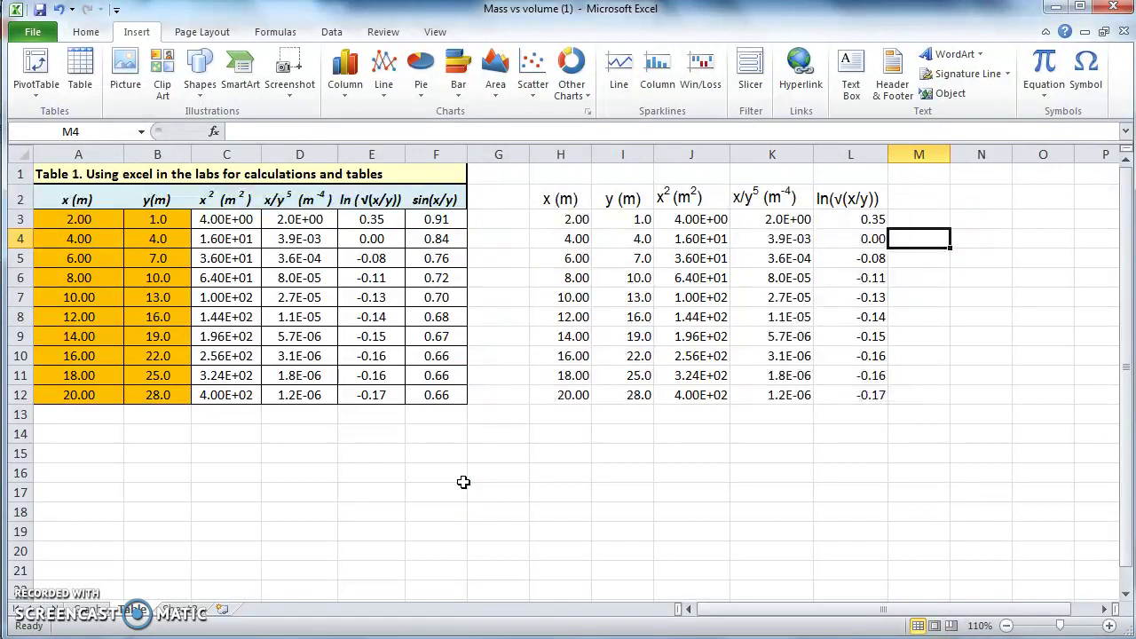
Enter the column heading sin(x/y) in cell M2.
click(925, 198)
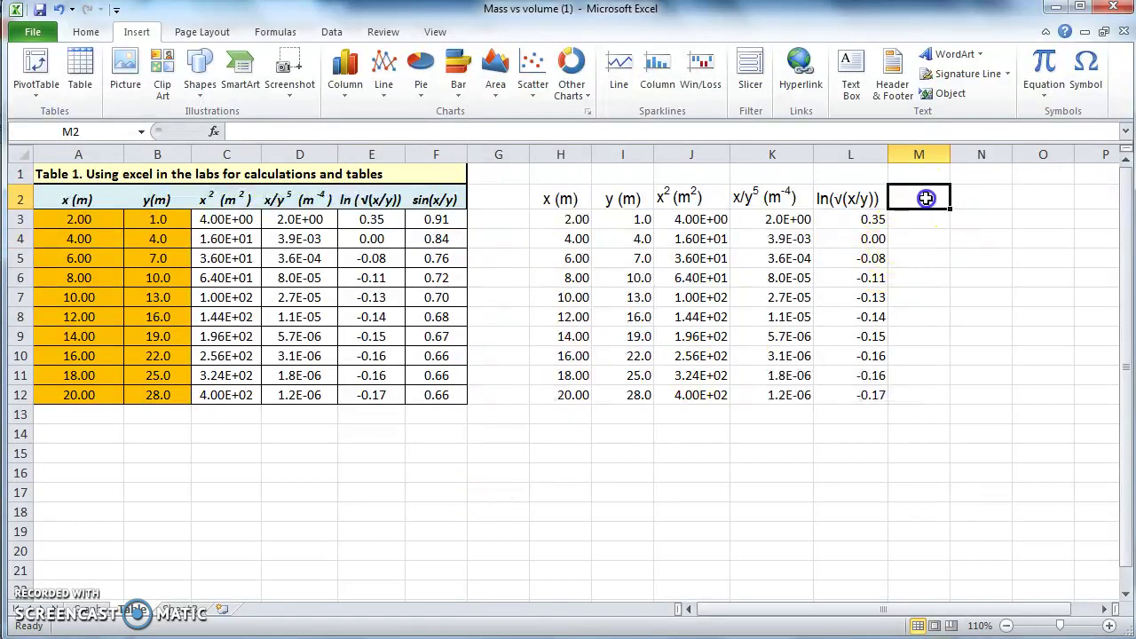
text(in)
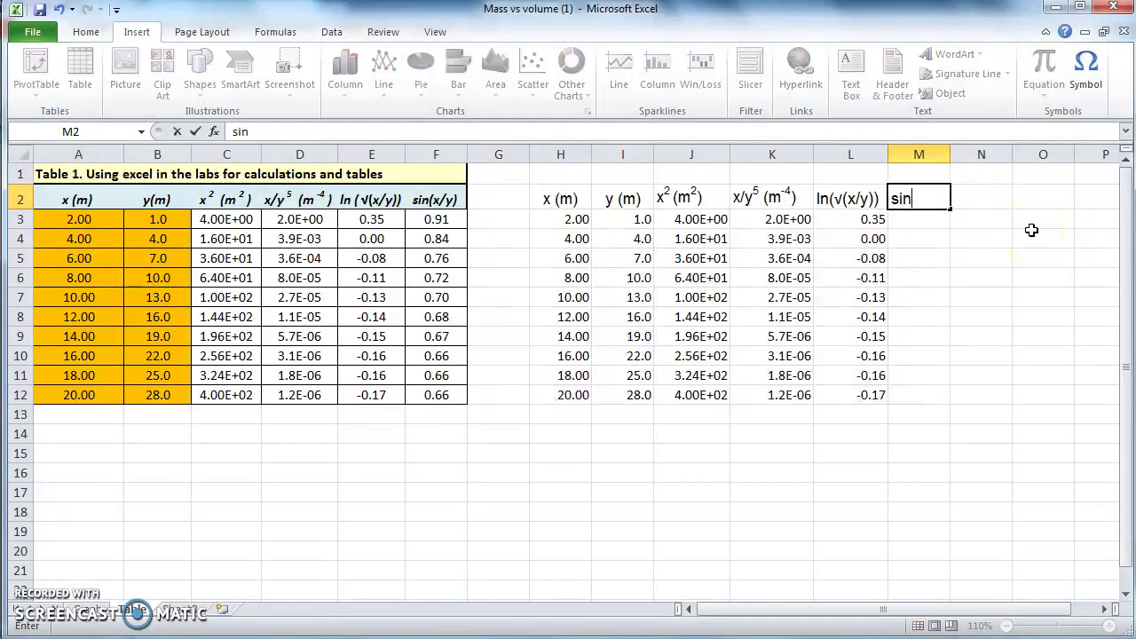
text((x/y))
key(Return)
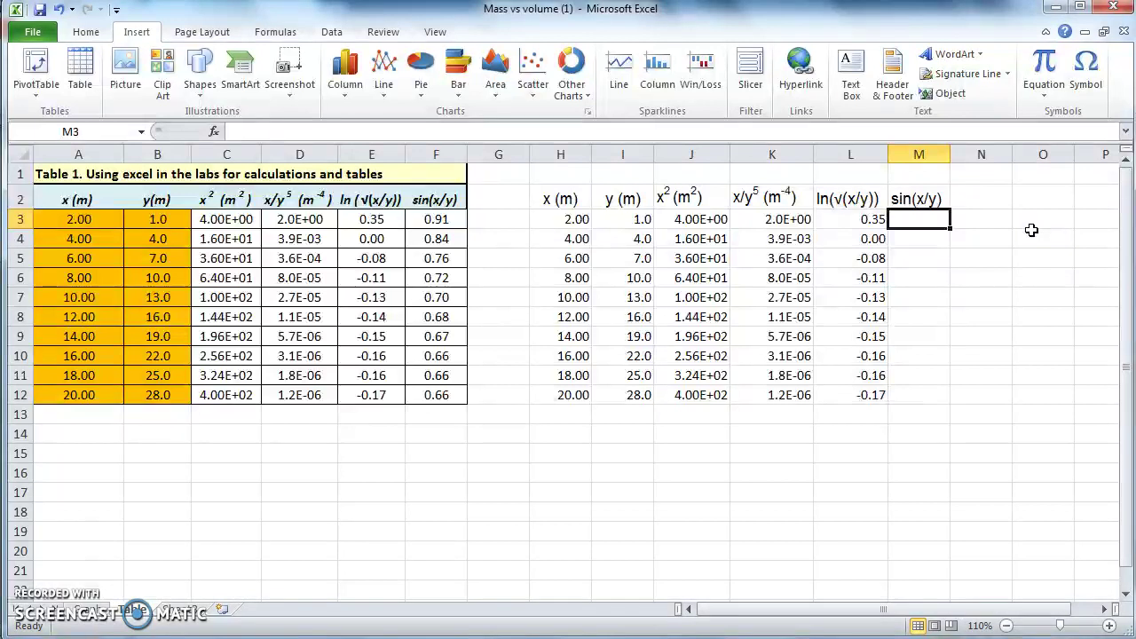
Enter the formula =SIN(H3/I3) in cell M3 to calculate the sine of x over y.
text(=)
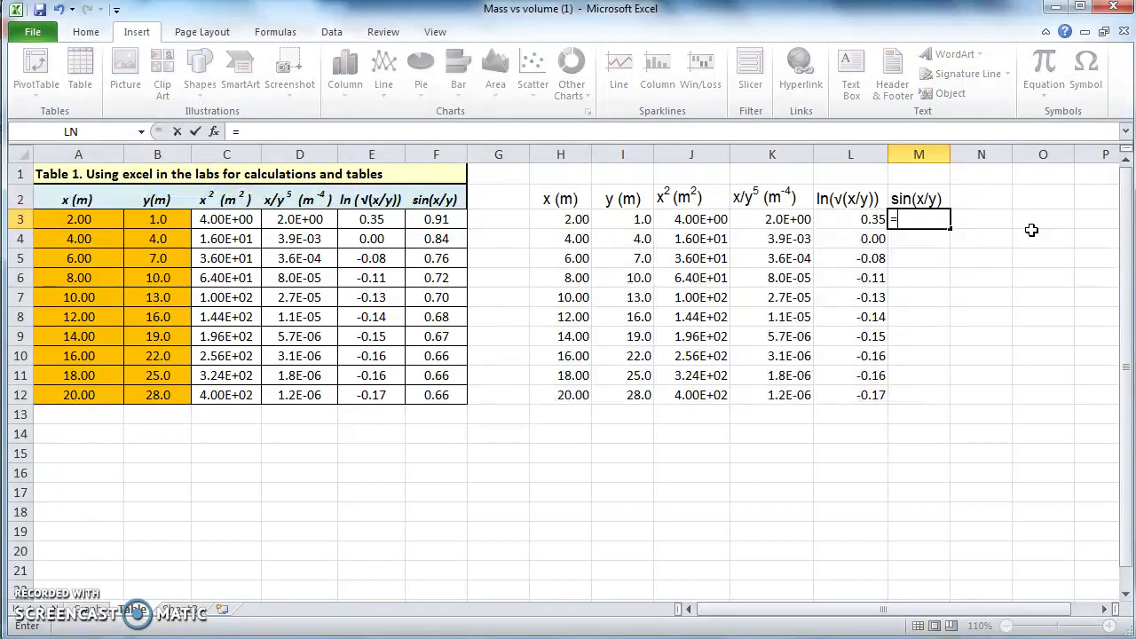
text(si)
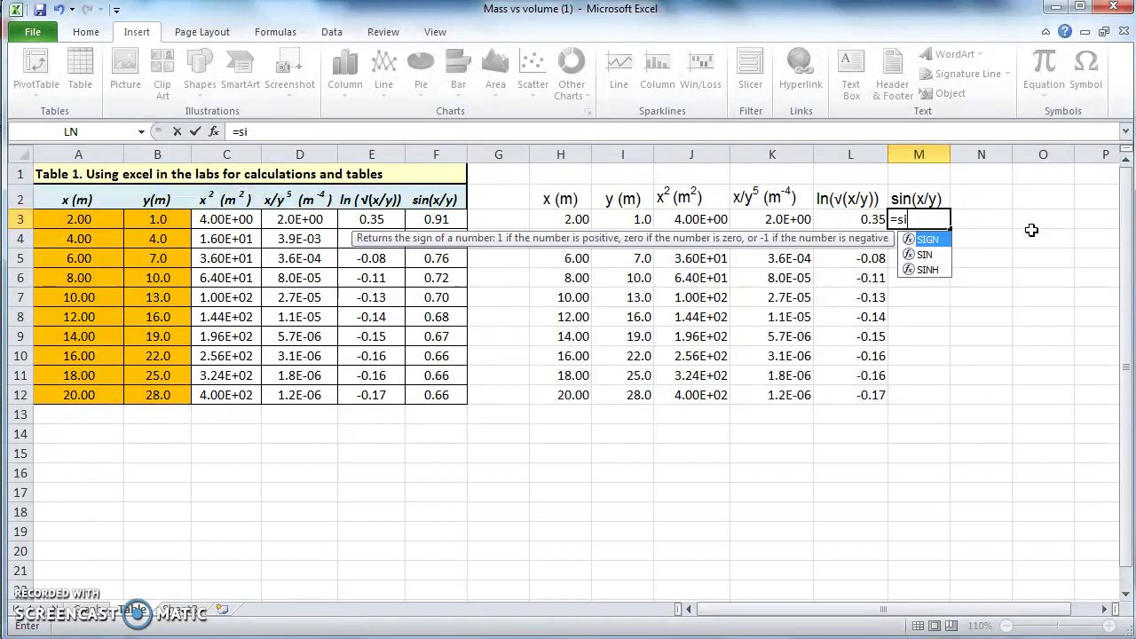
click(943, 246)
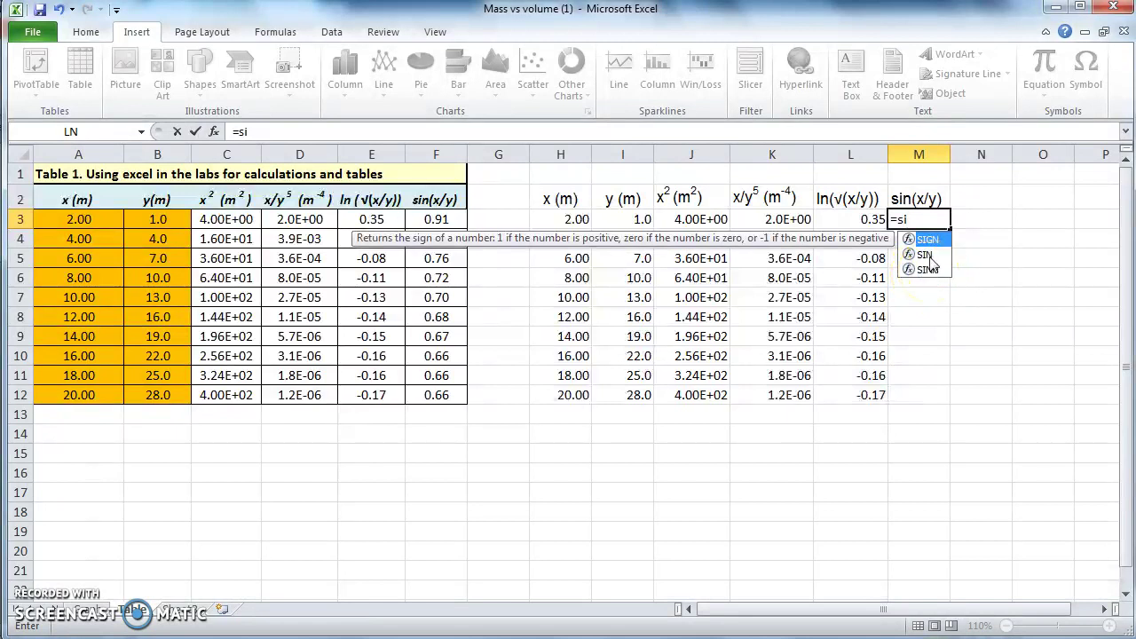
click(928, 256)
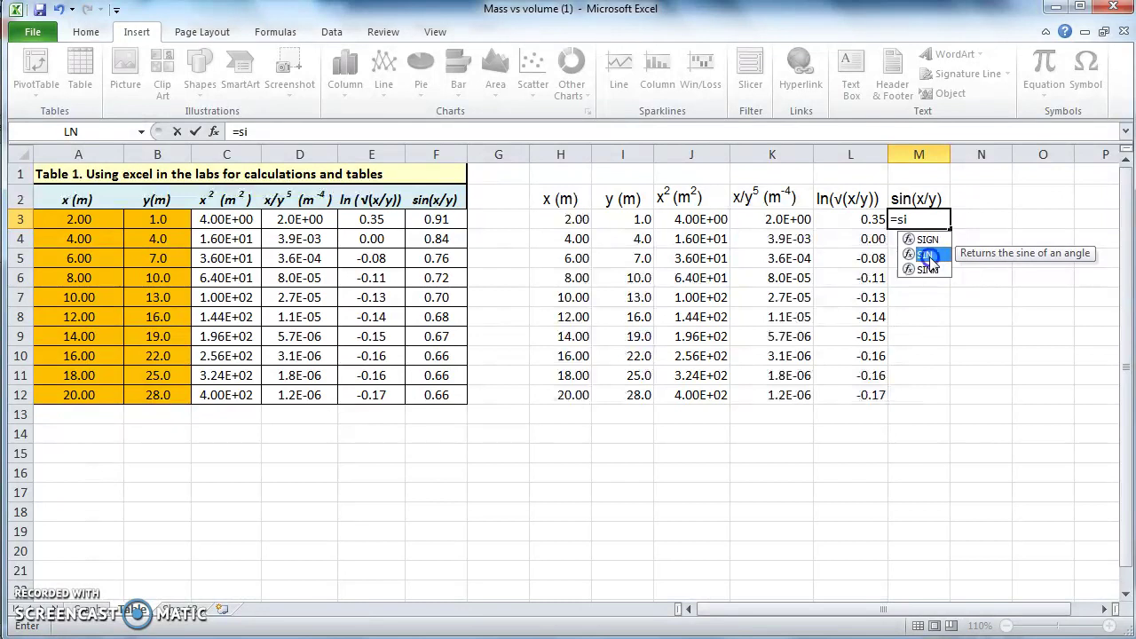
double_click(929, 256)
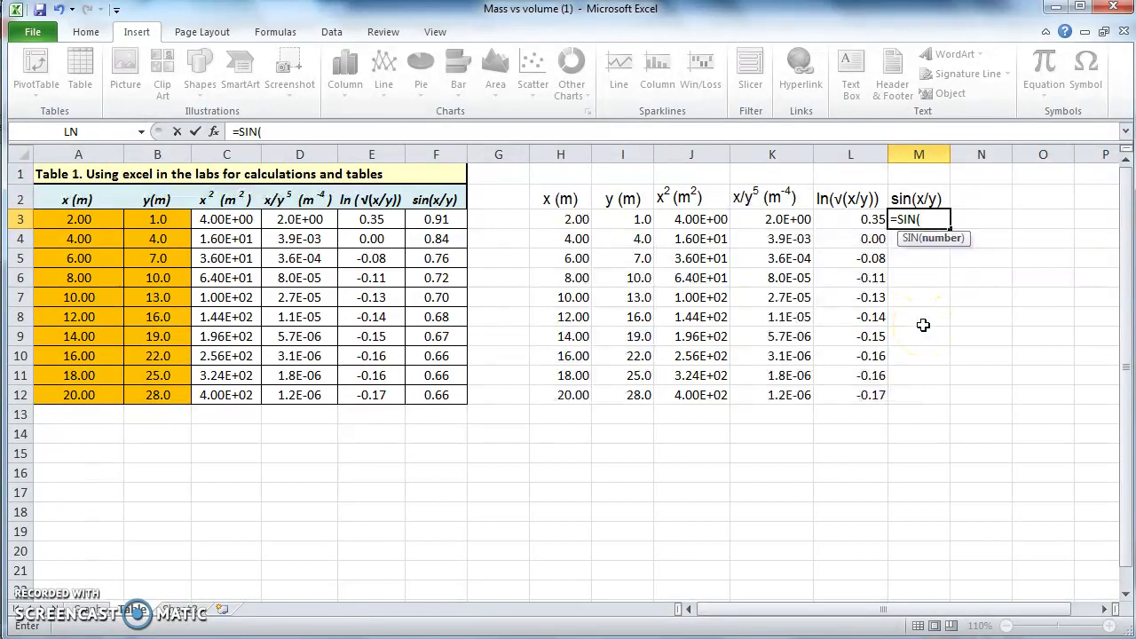
click(573, 221)
text(/)
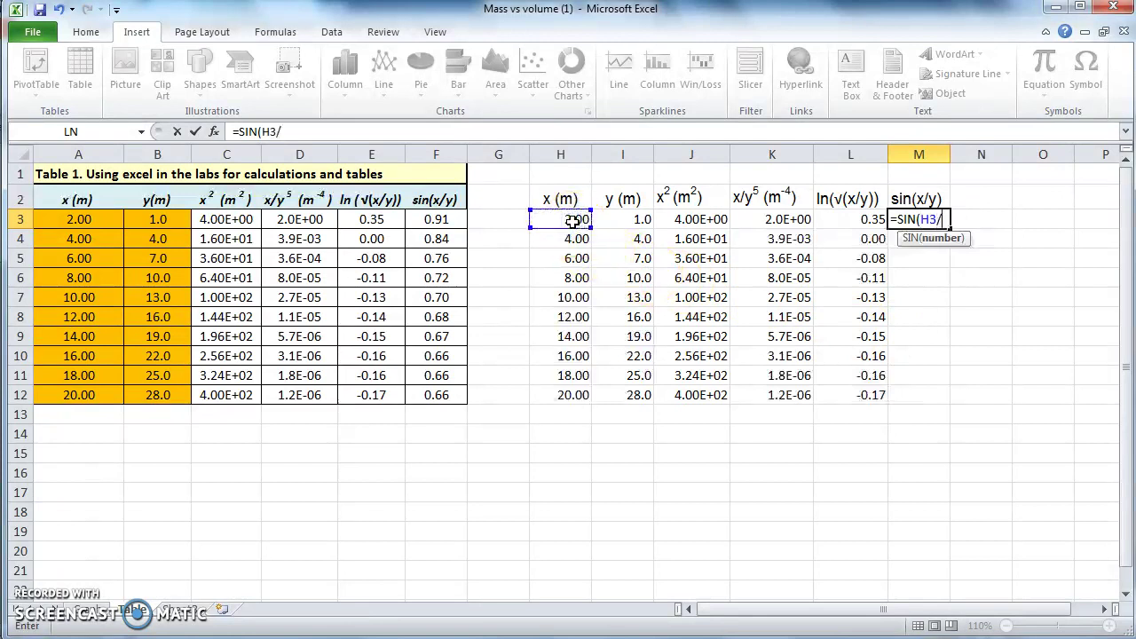
text(y)
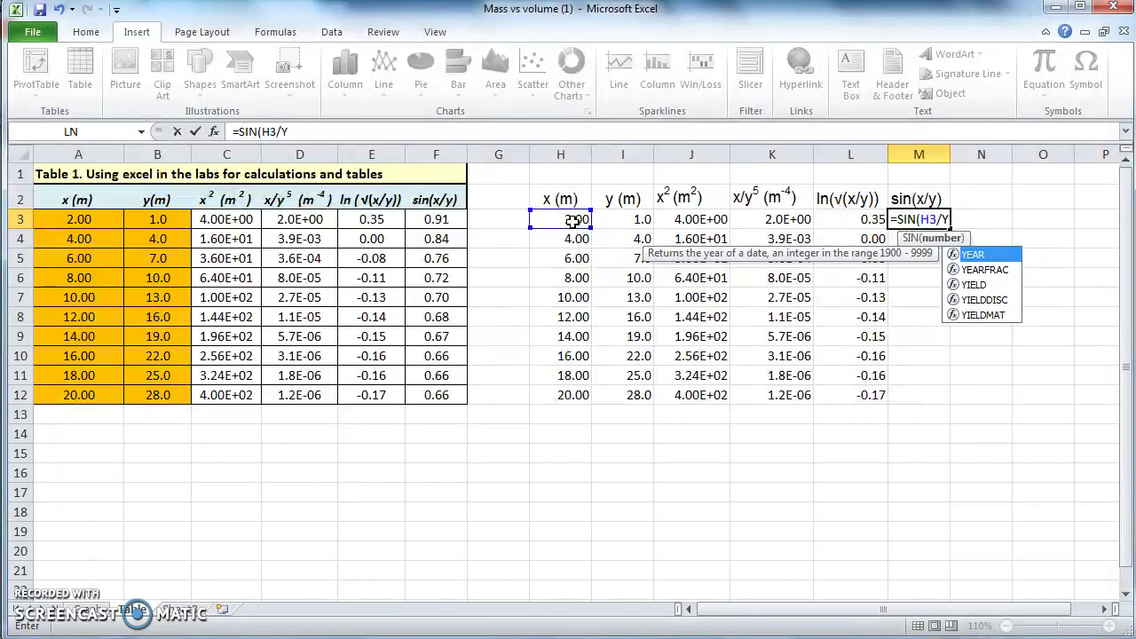
key(BackSpace)
click(617, 219)
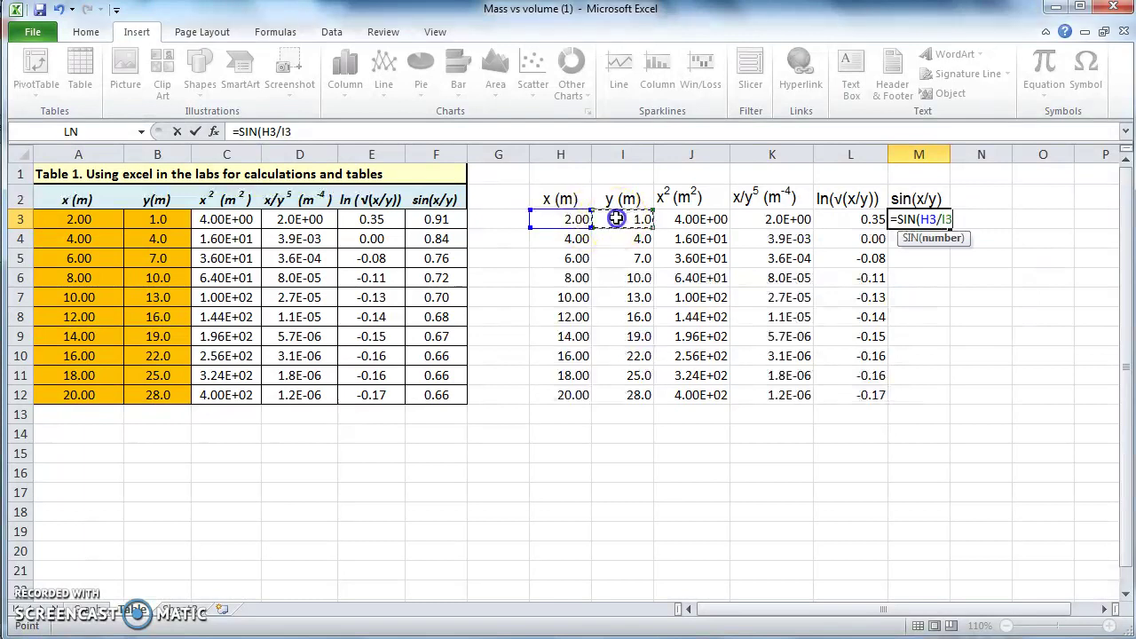
text())
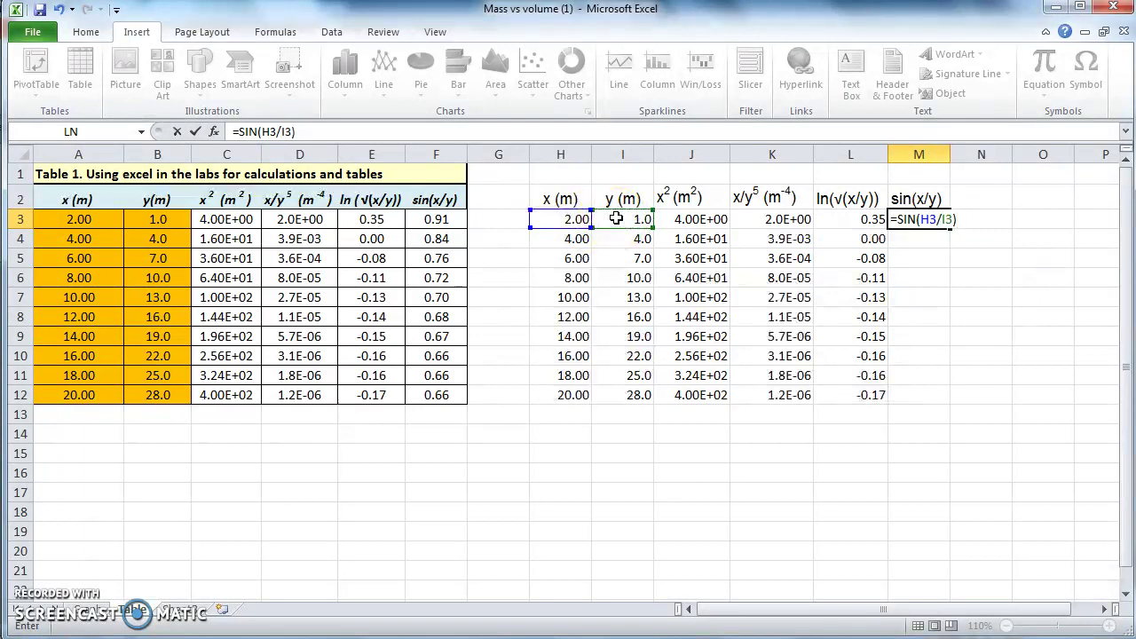
key(Return)
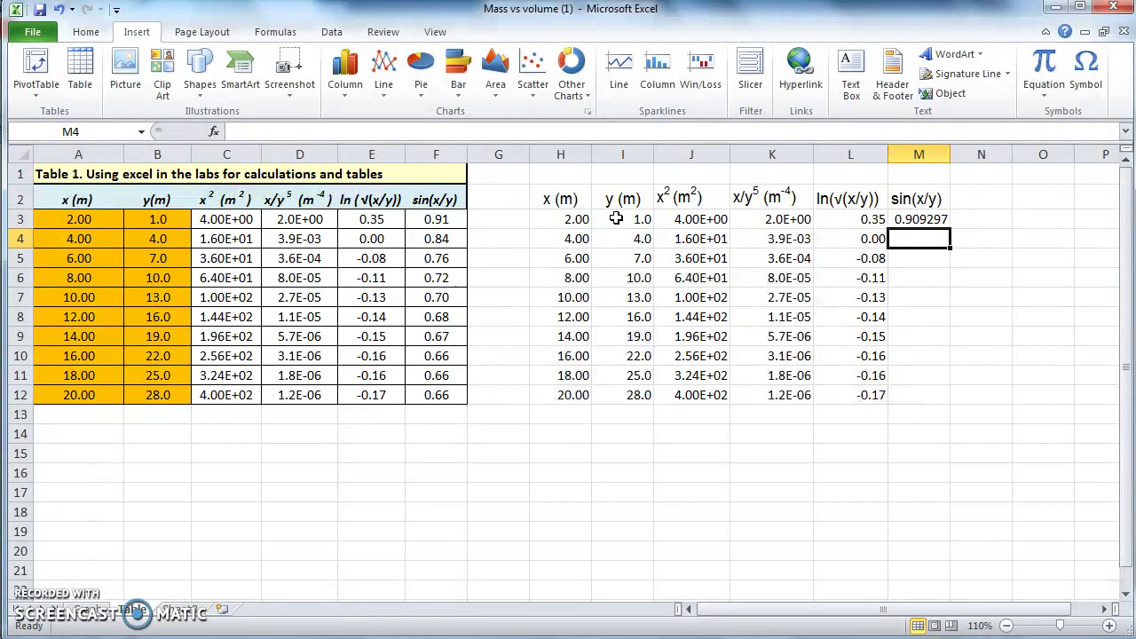
Fill the M3 formula down through M12 and format those cells as Number with 2 decimal places.
click(910, 219)
drag(952, 228, 942, 396)
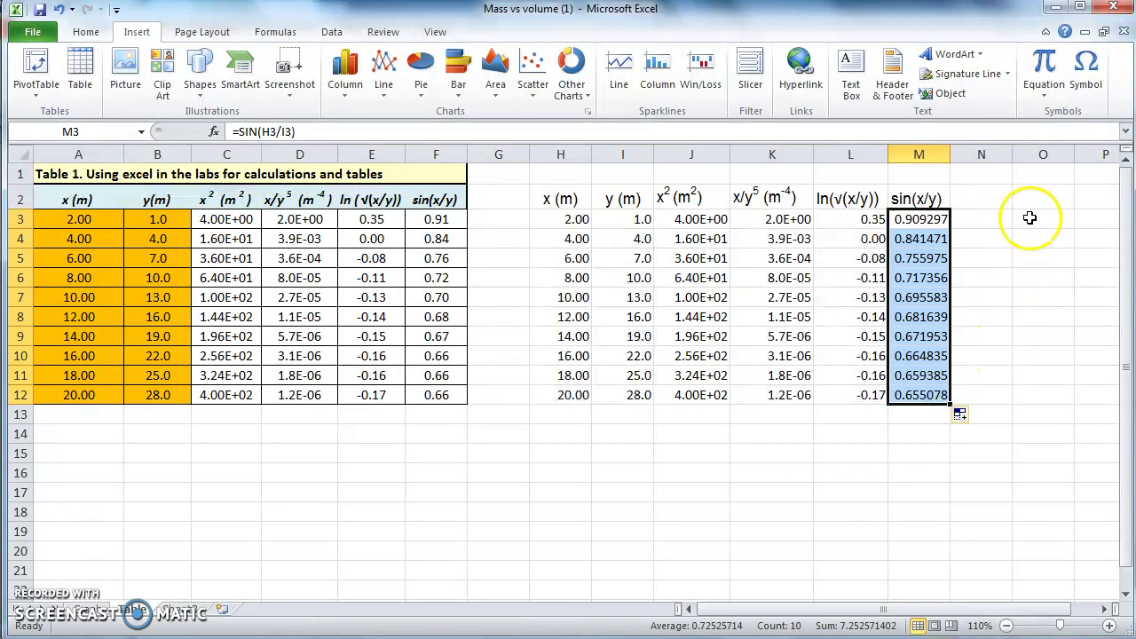
right_click(927, 306)
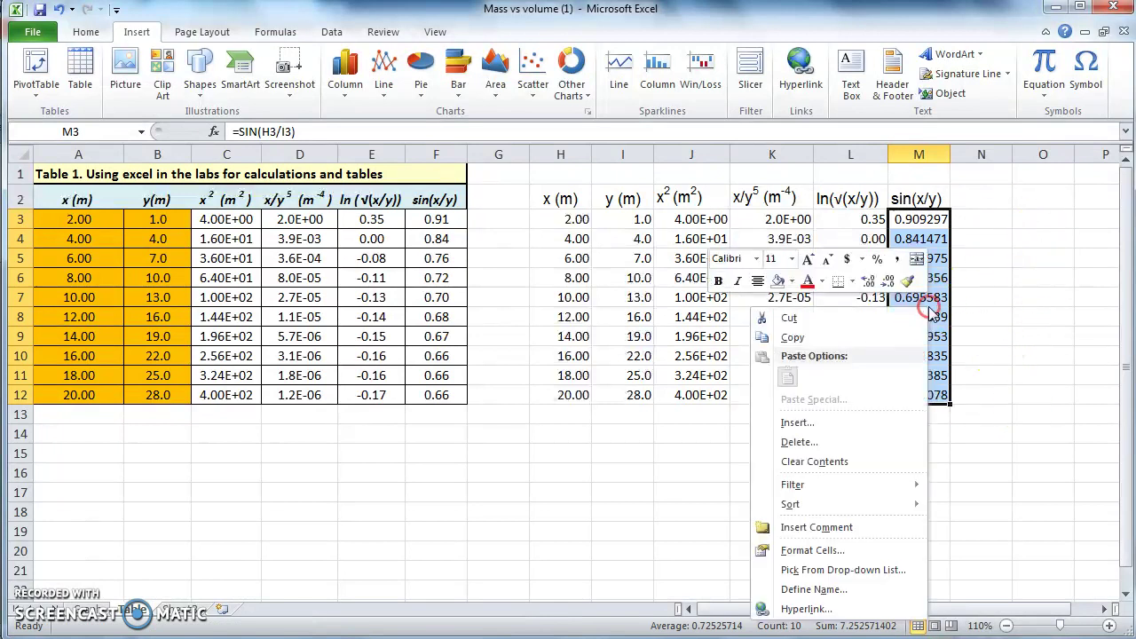
click(823, 554)
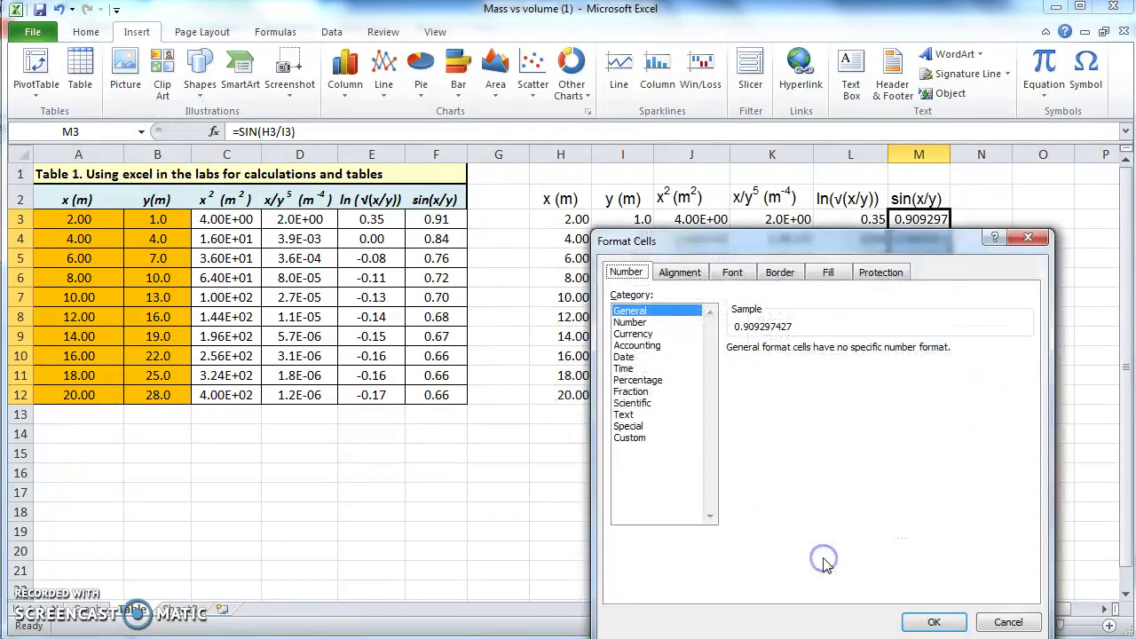
click(643, 325)
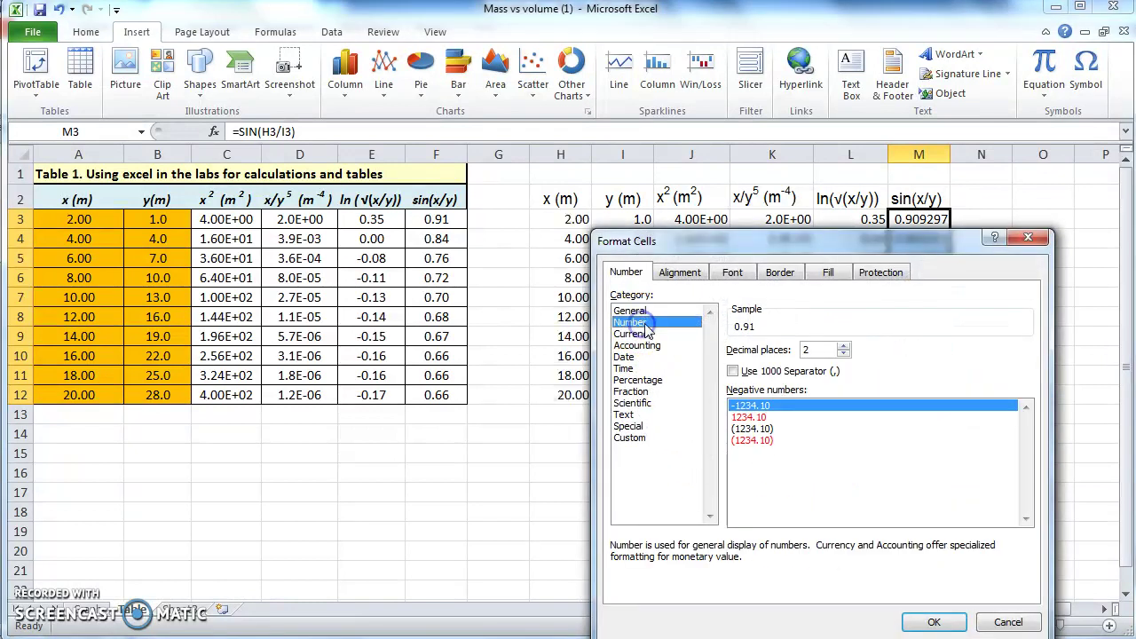
click(932, 622)
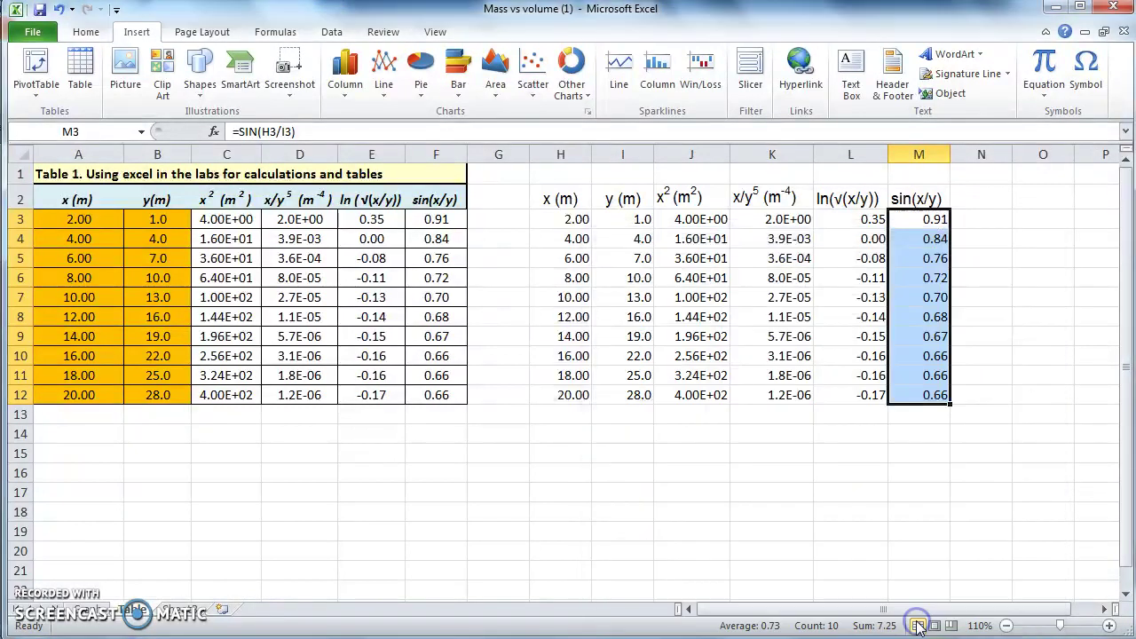
click(1012, 393)
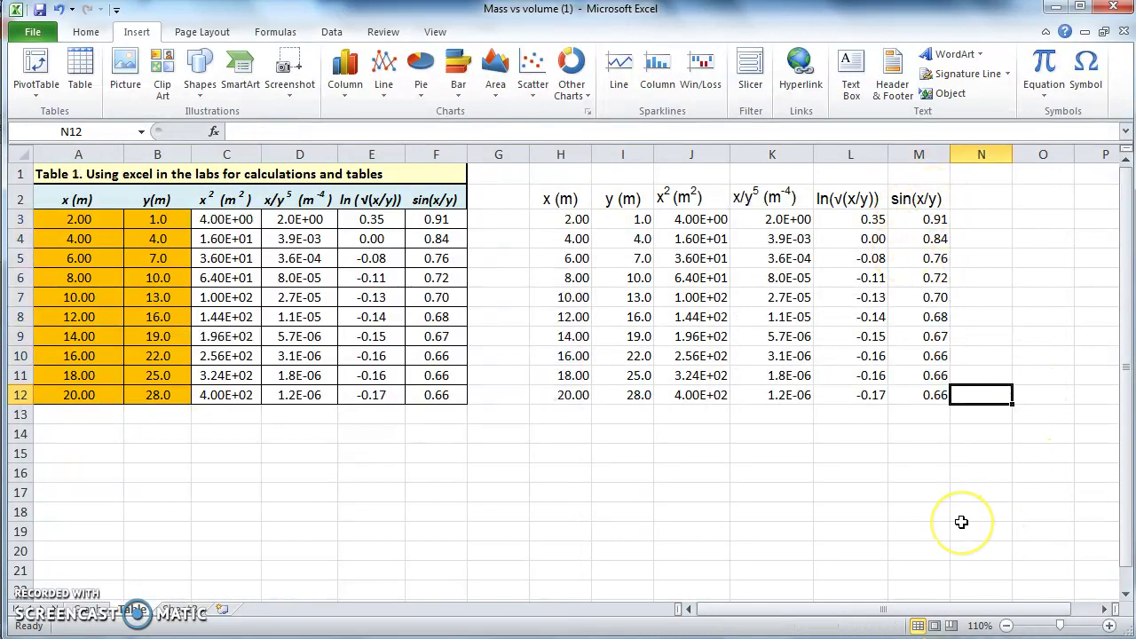
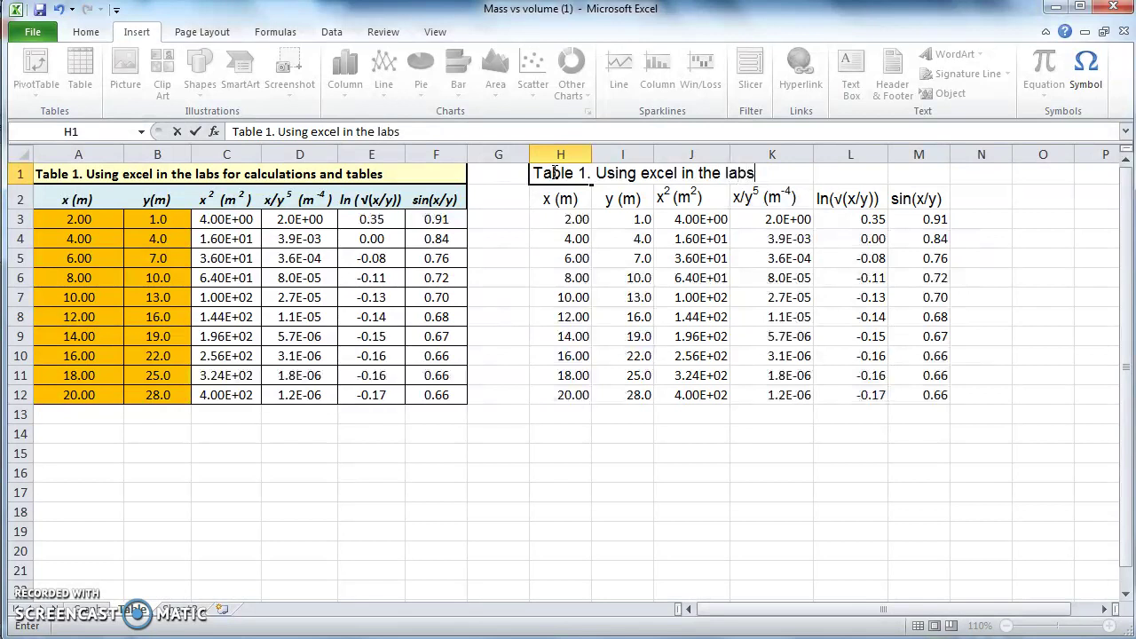
Enter the title "Table 1. Using excel in the labs" in H1 and fill cells H1 to M1 with yellow.
key(Return)
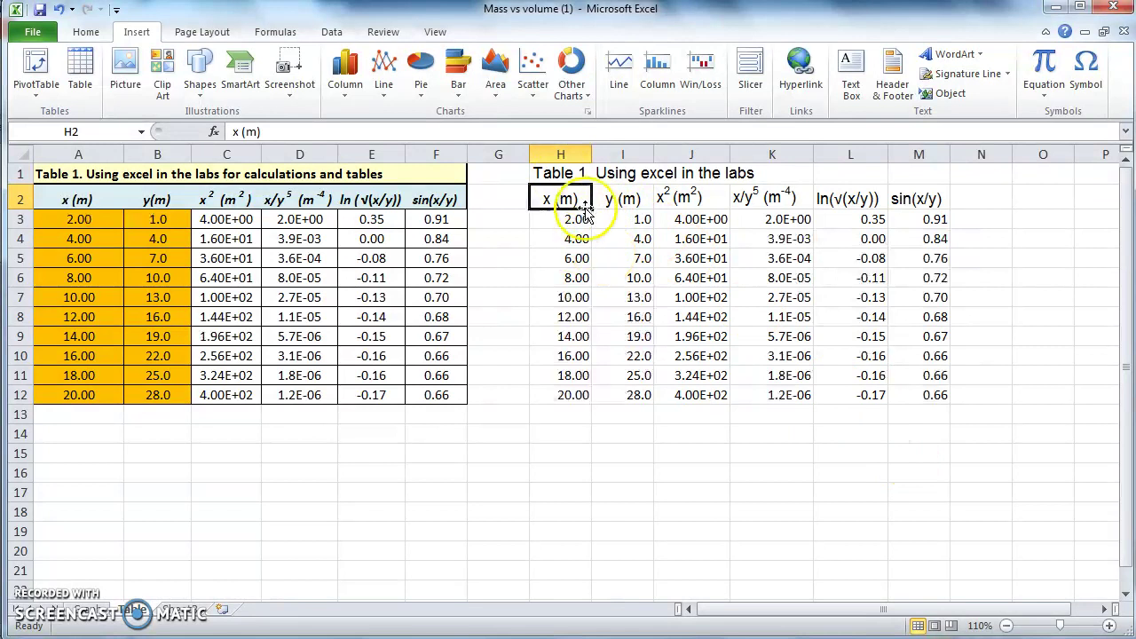
click(556, 174)
drag(556, 174, 920, 178)
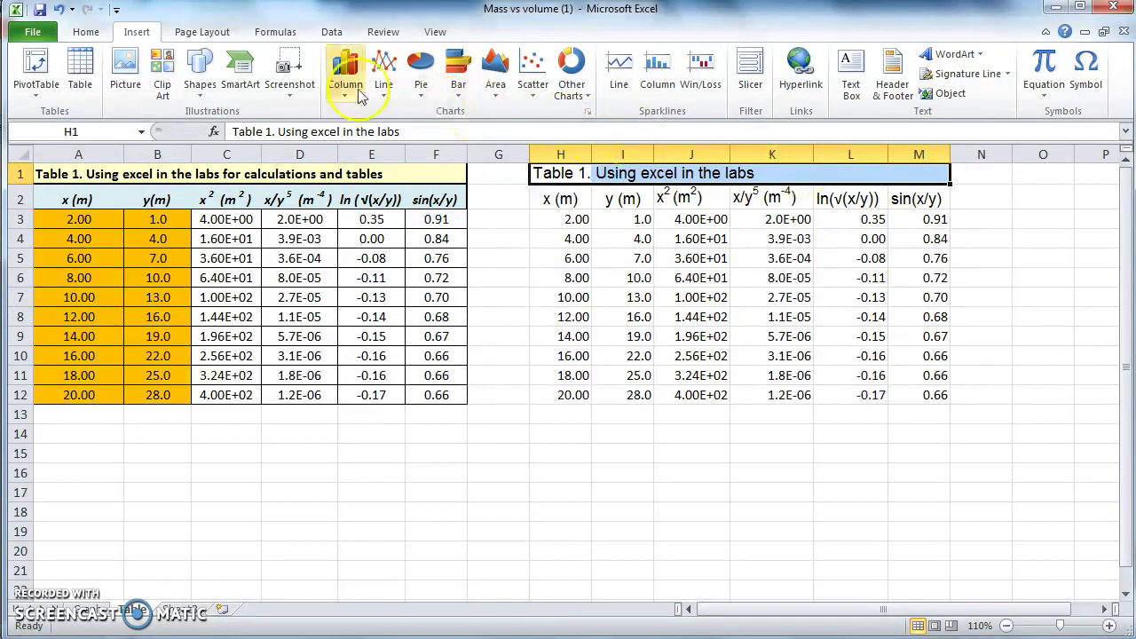
click(86, 32)
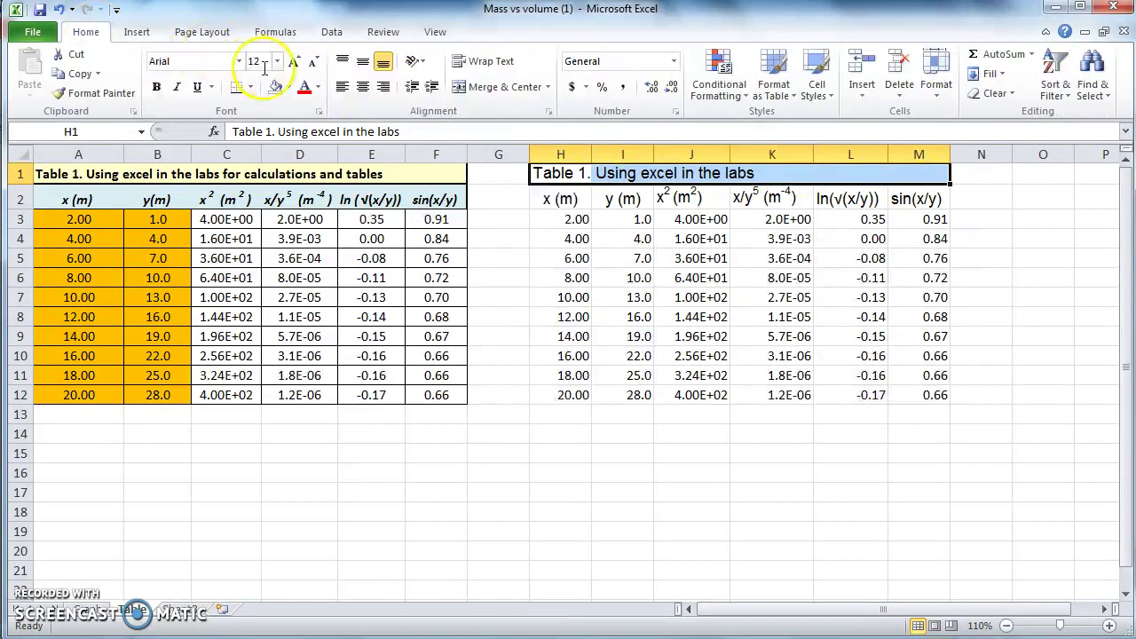
click(288, 87)
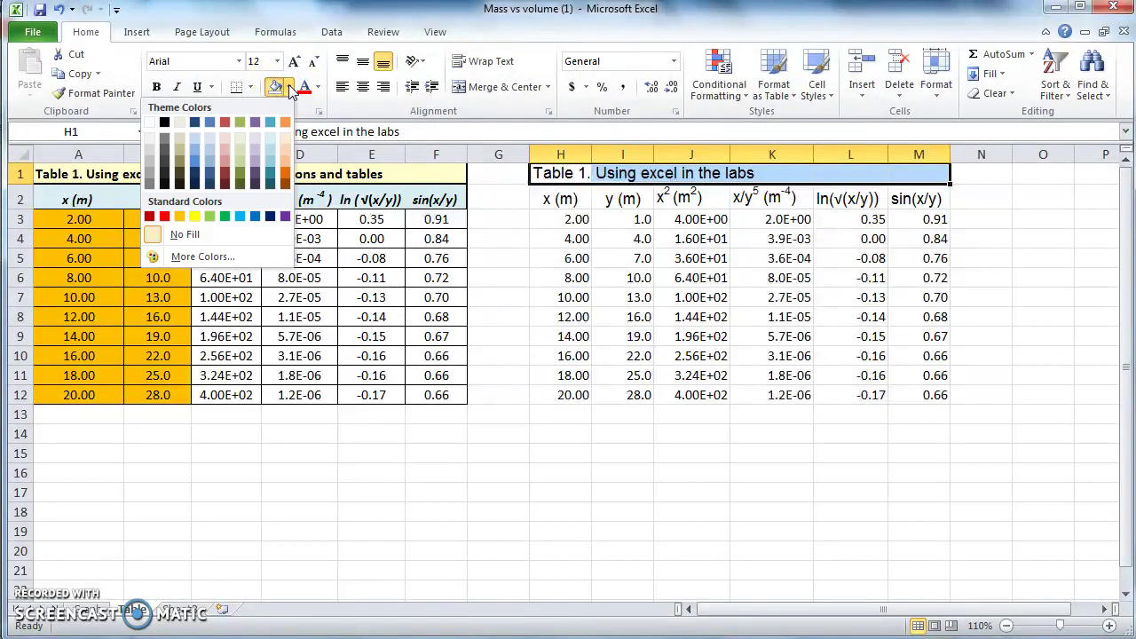
click(194, 216)
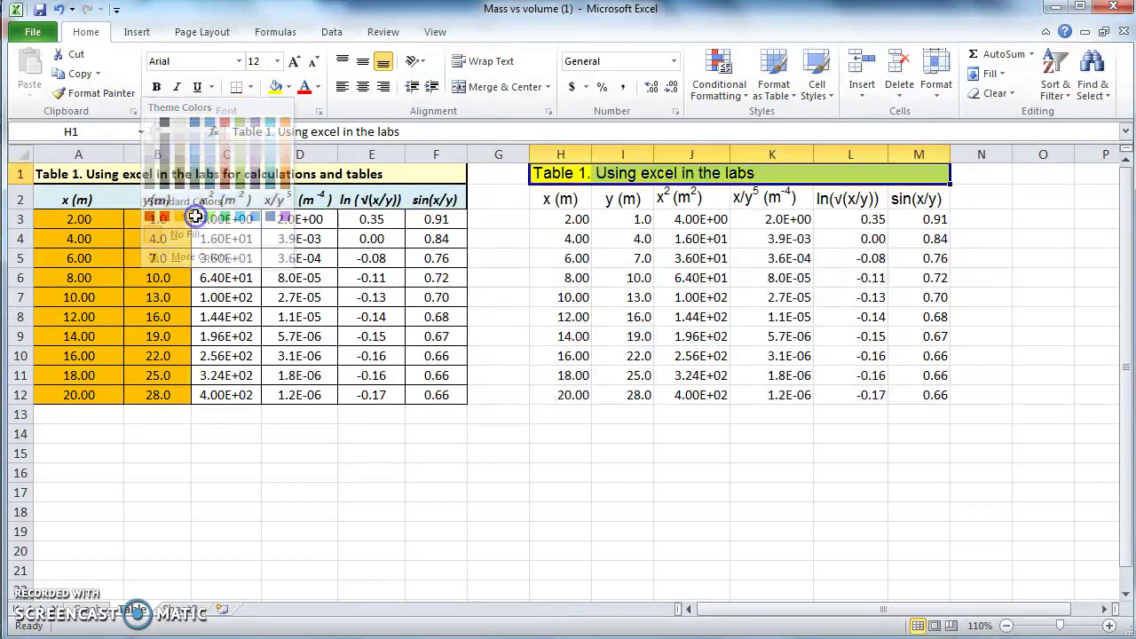
click(588, 420)
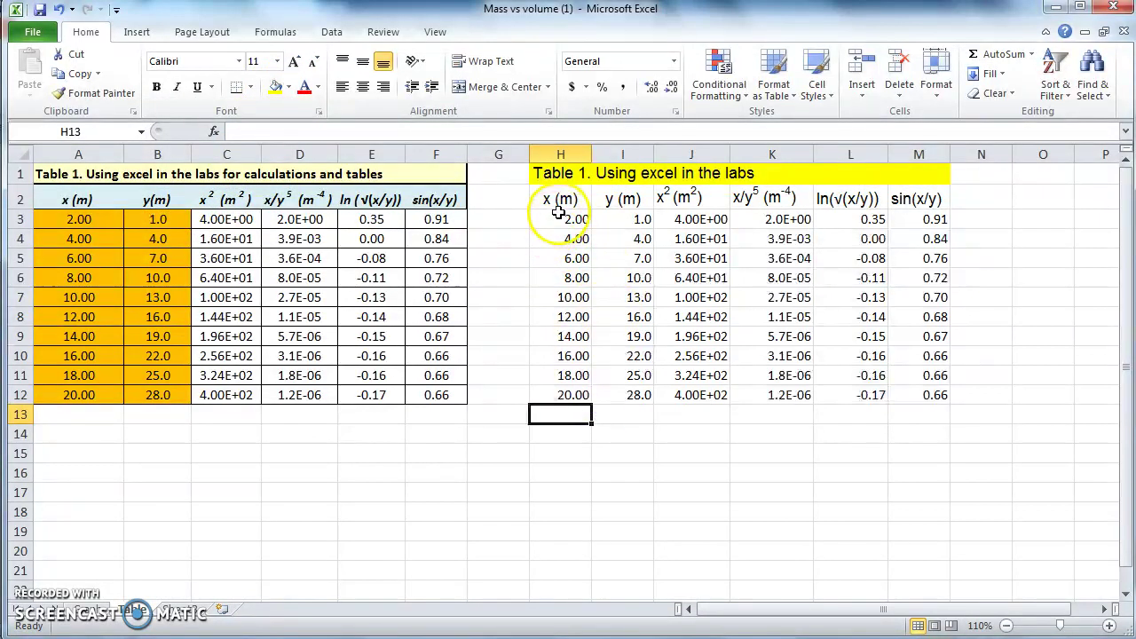
Fill the column heading cells H2 to M2 with a light blue theme color.
drag(549, 198, 971, 197)
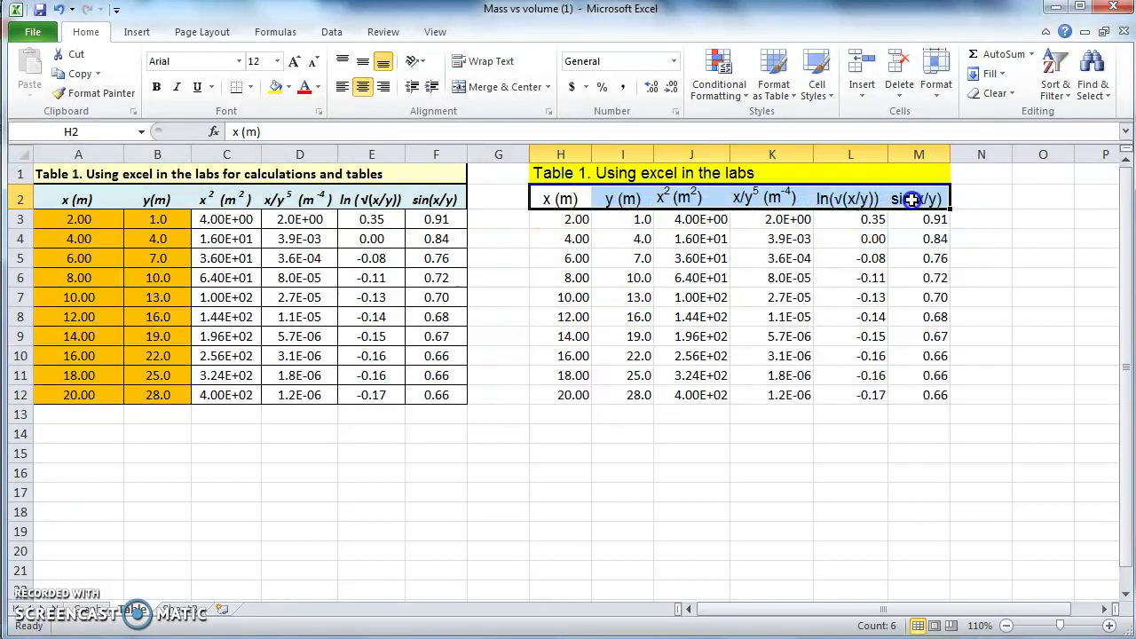
click(288, 88)
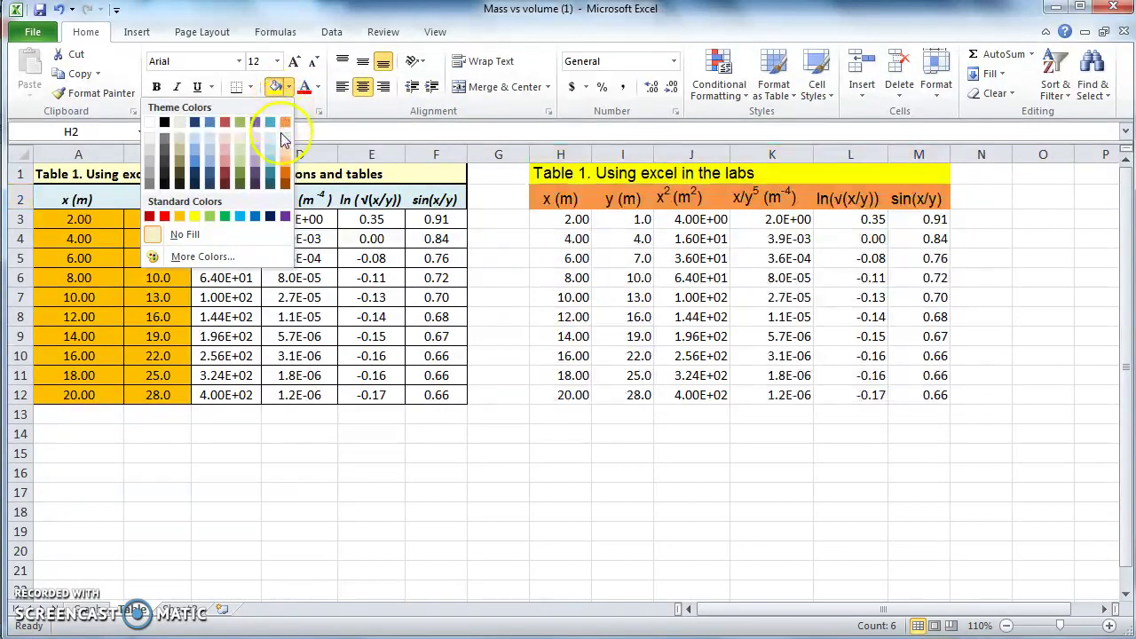
click(209, 148)
click(775, 412)
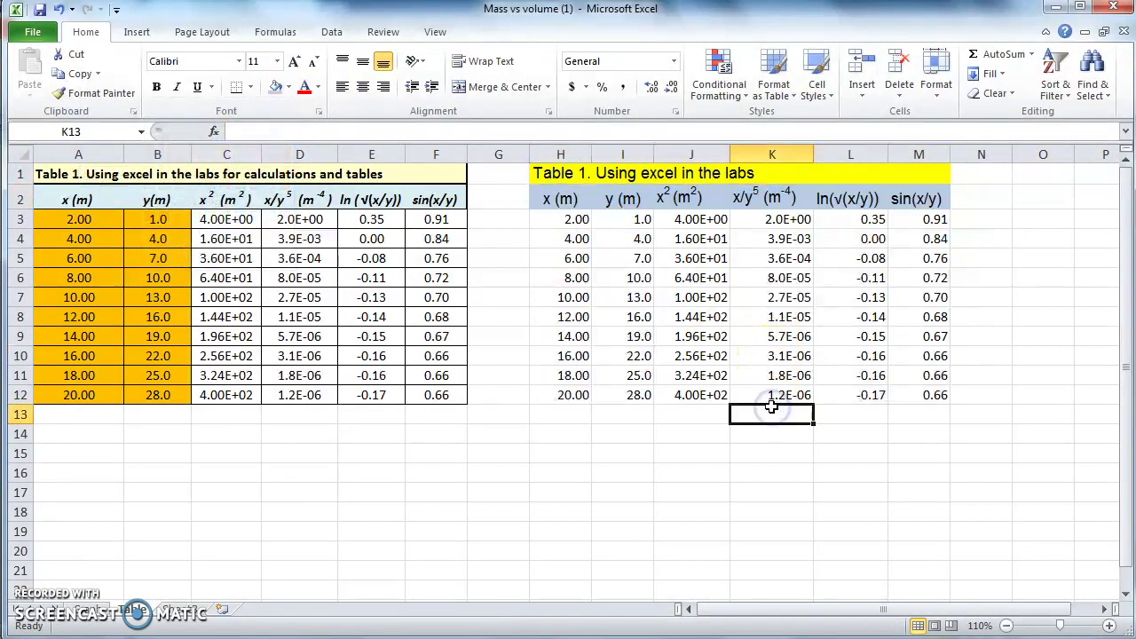
Apply a Thick Box Border around the whole new table, cells H1 to M12.
click(548, 173)
drag(548, 173, 910, 390)
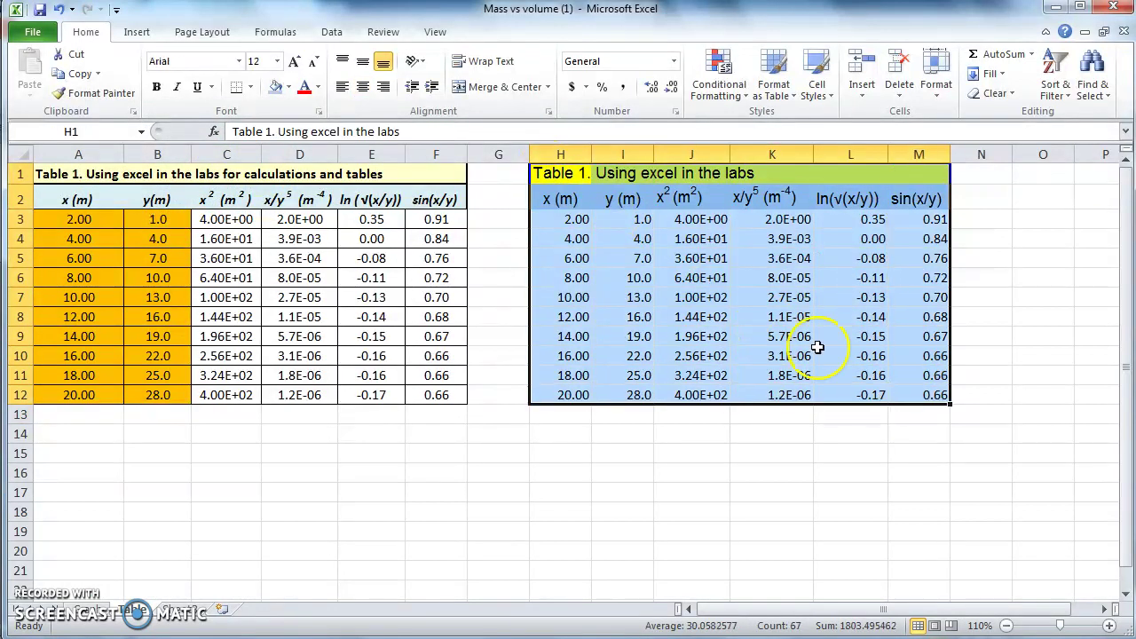
click(250, 86)
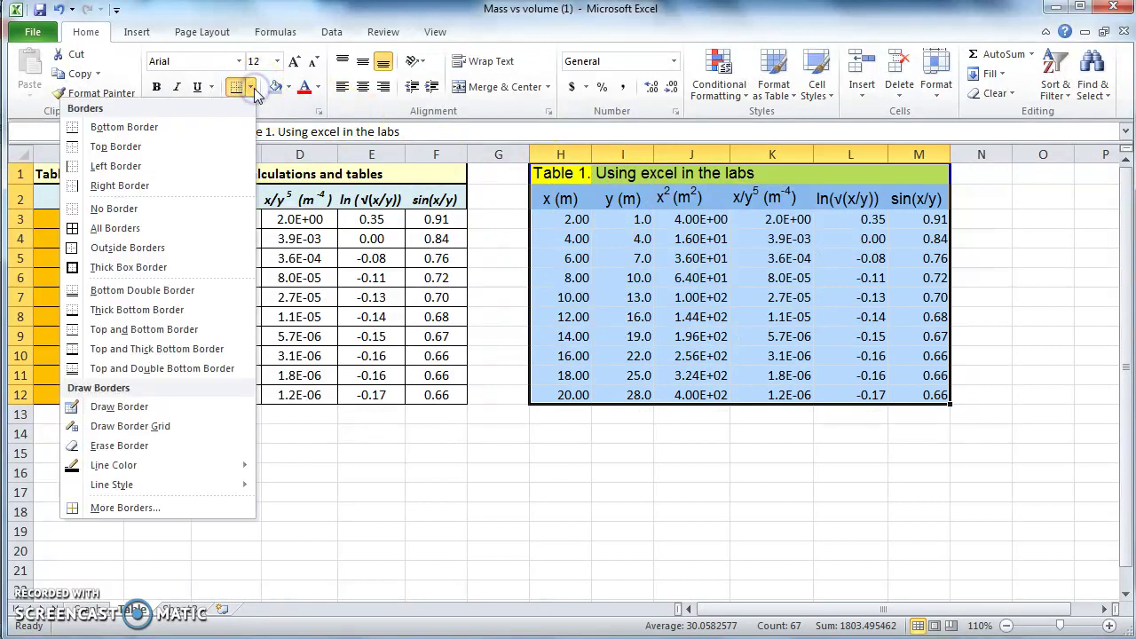
click(156, 264)
click(625, 511)
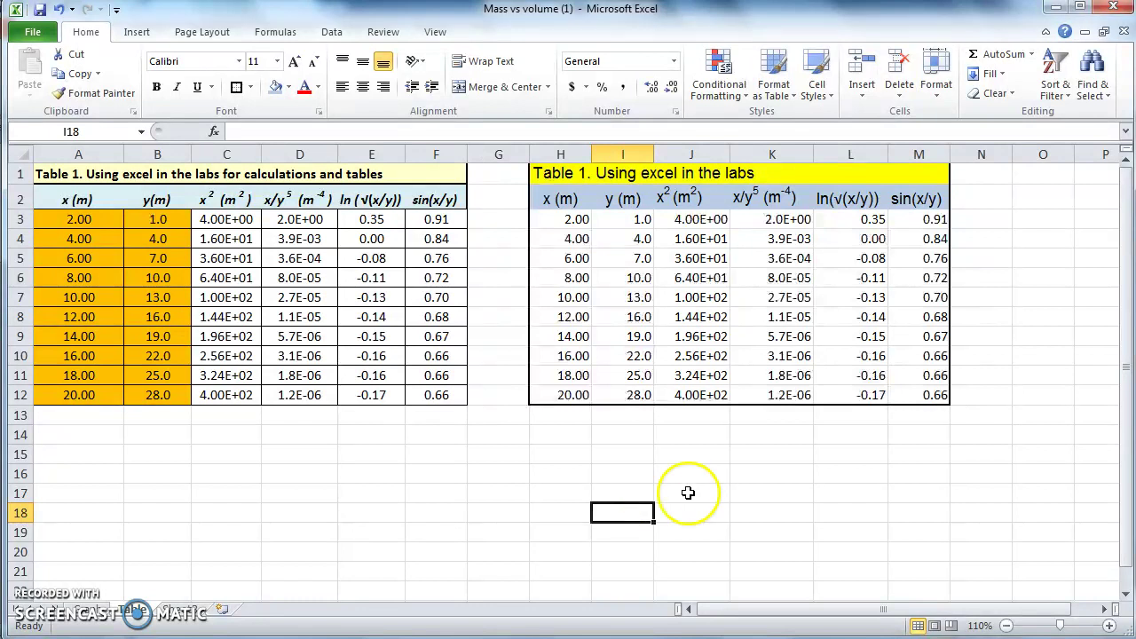
Enter the heading text x0/y in cell N2.
click(1023, 220)
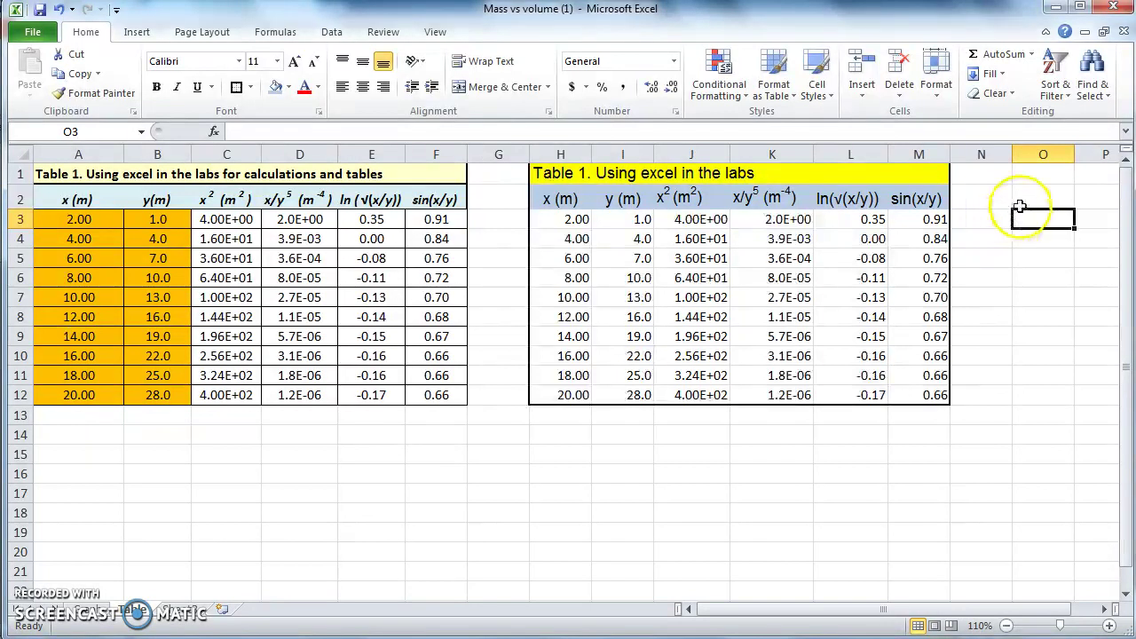
click(999, 199)
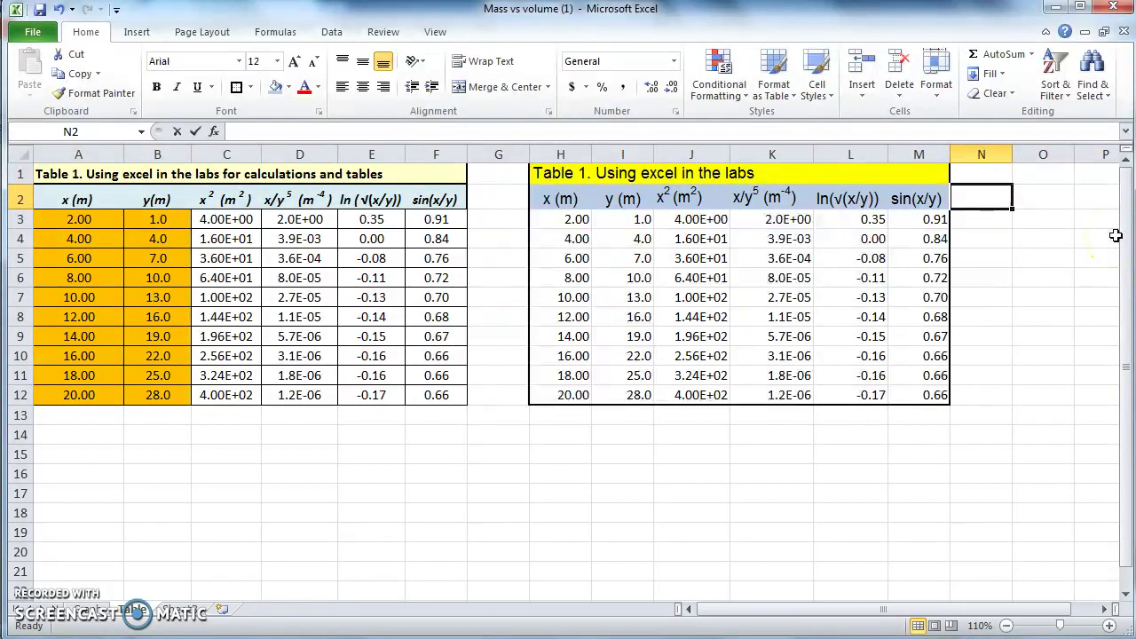
text(x0/y)
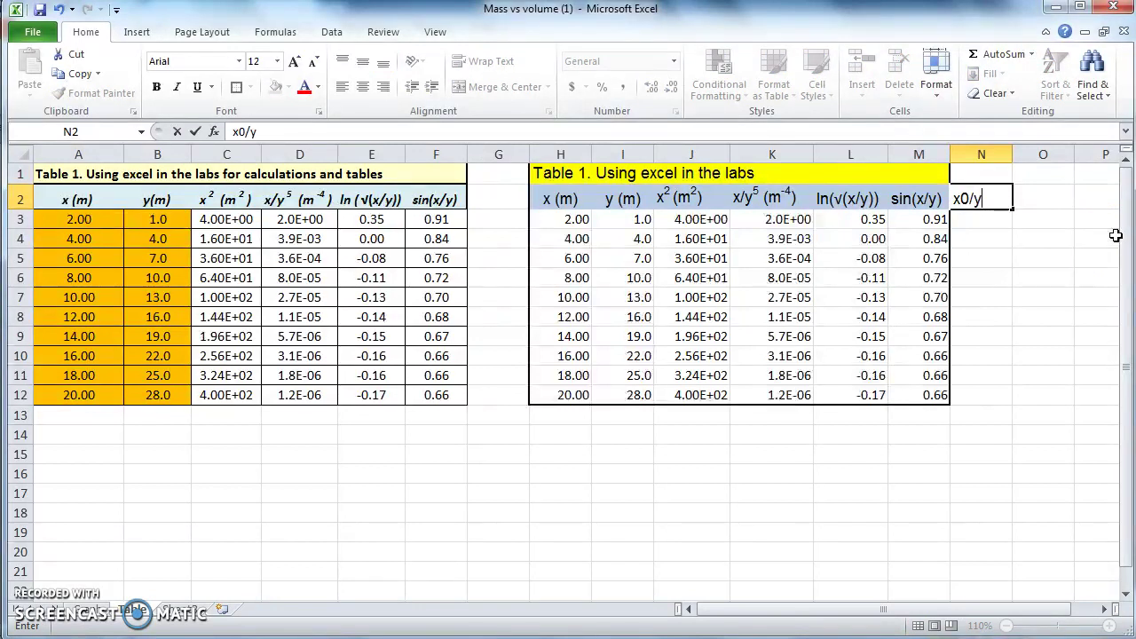
Format the 0 in the cell N2 heading x0/y as a subscript.
click(965, 199)
drag(962, 200, 967, 199)
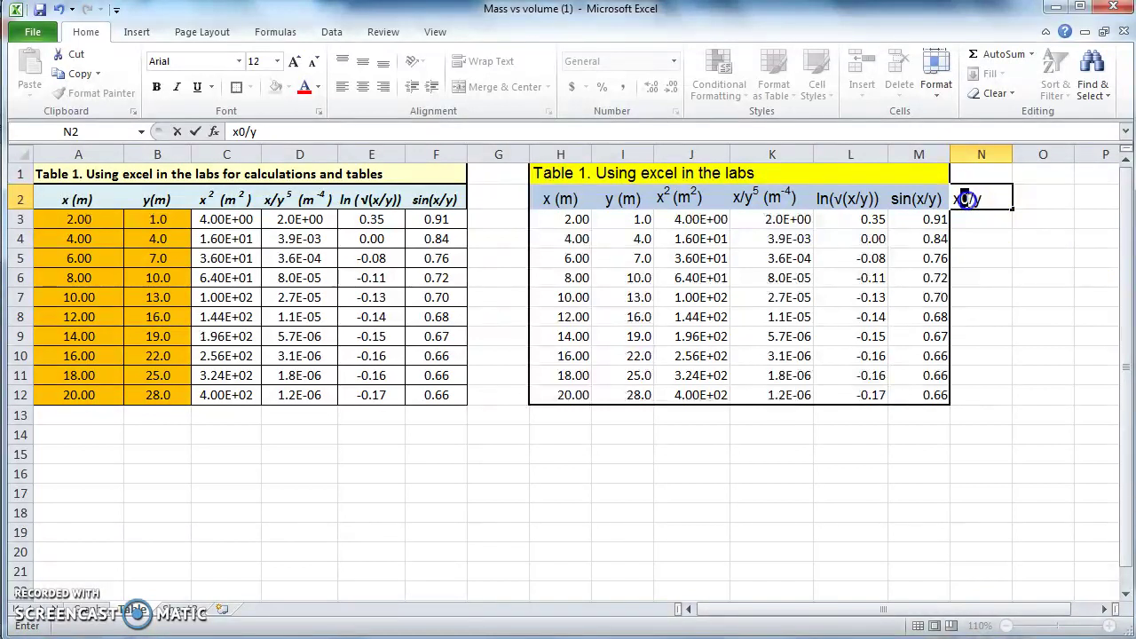
right_click(966, 199)
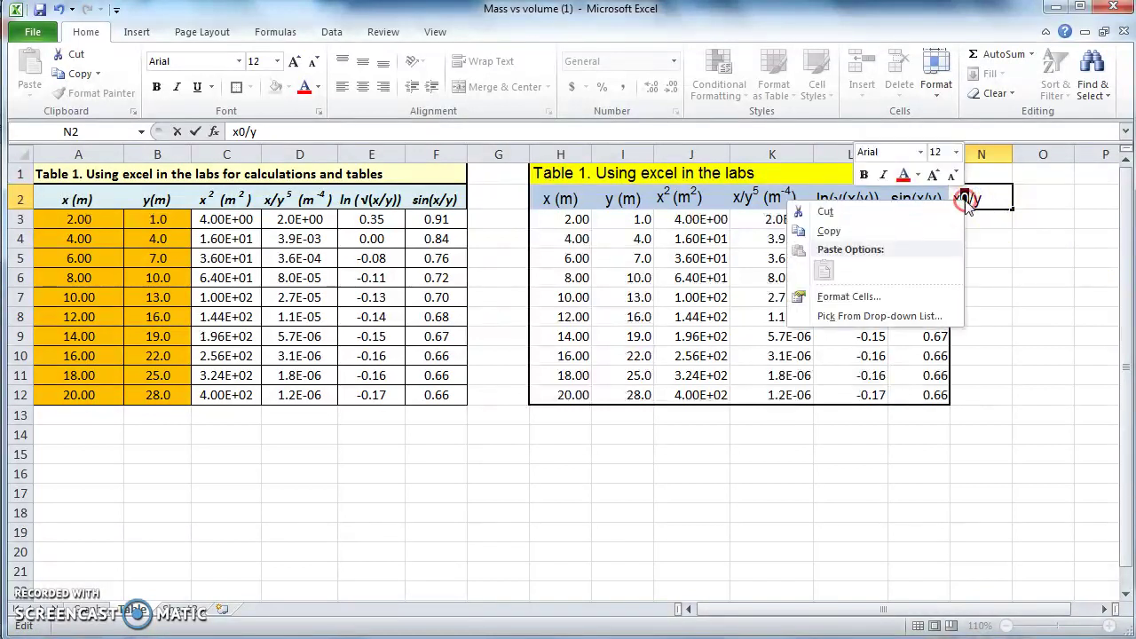
click(879, 296)
click(691, 341)
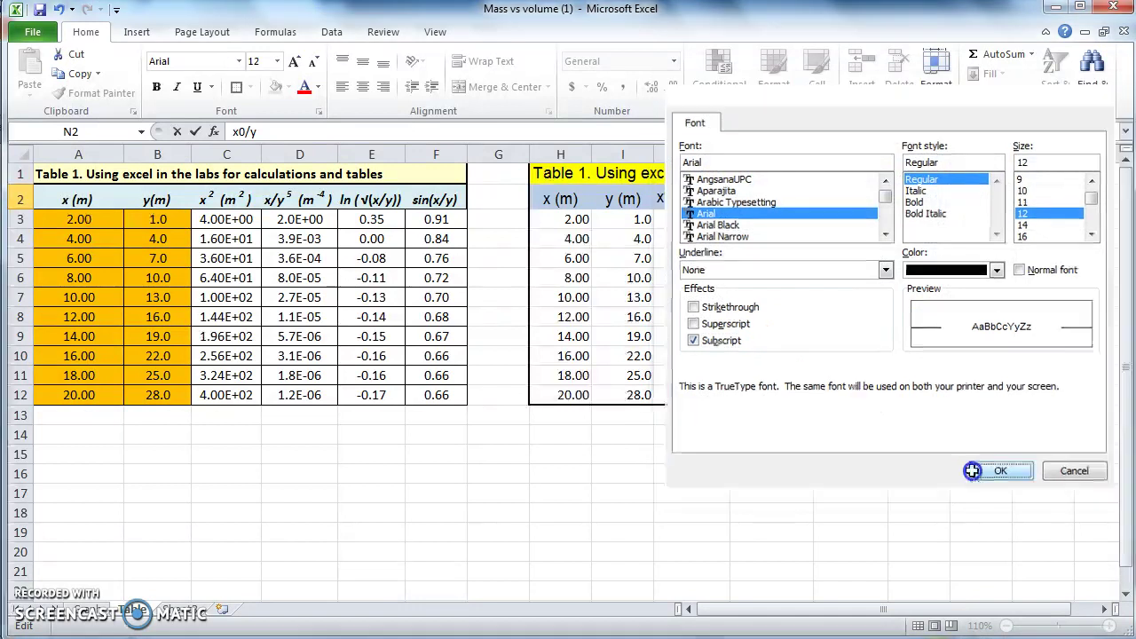
click(1001, 473)
click(973, 474)
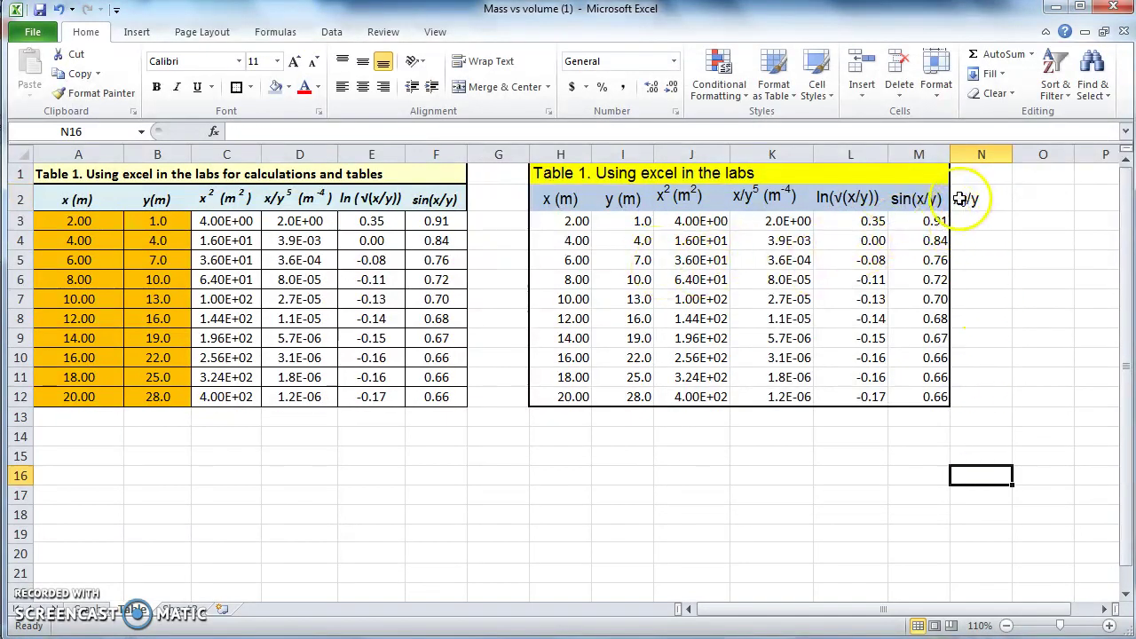
Fill cell H3, the first x value of the new table, with standard red.
click(563, 222)
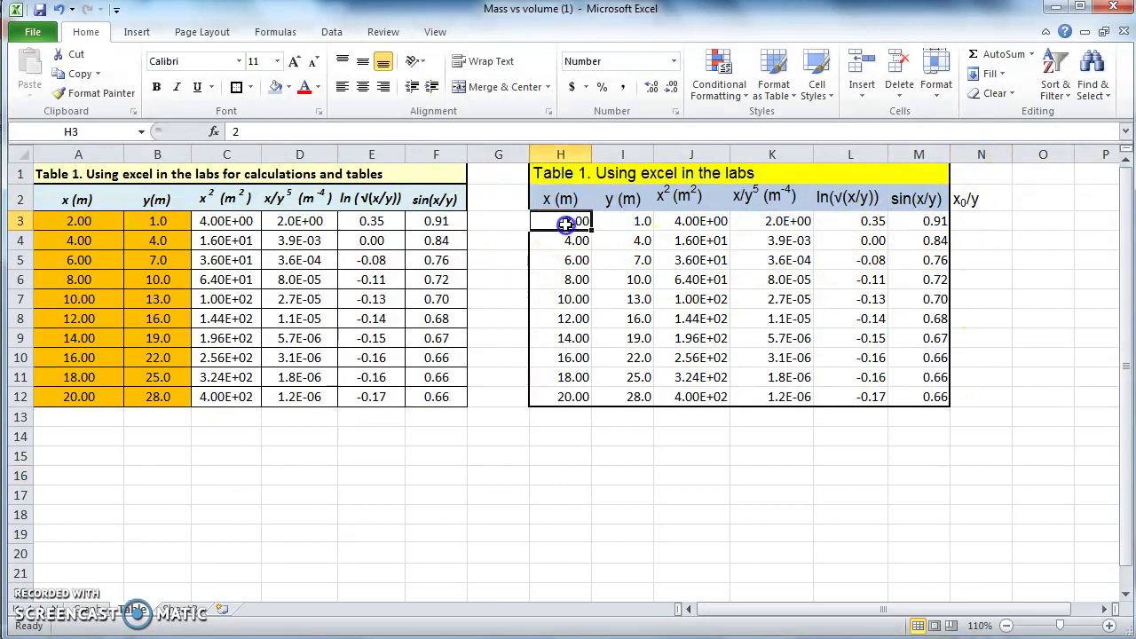
click(289, 87)
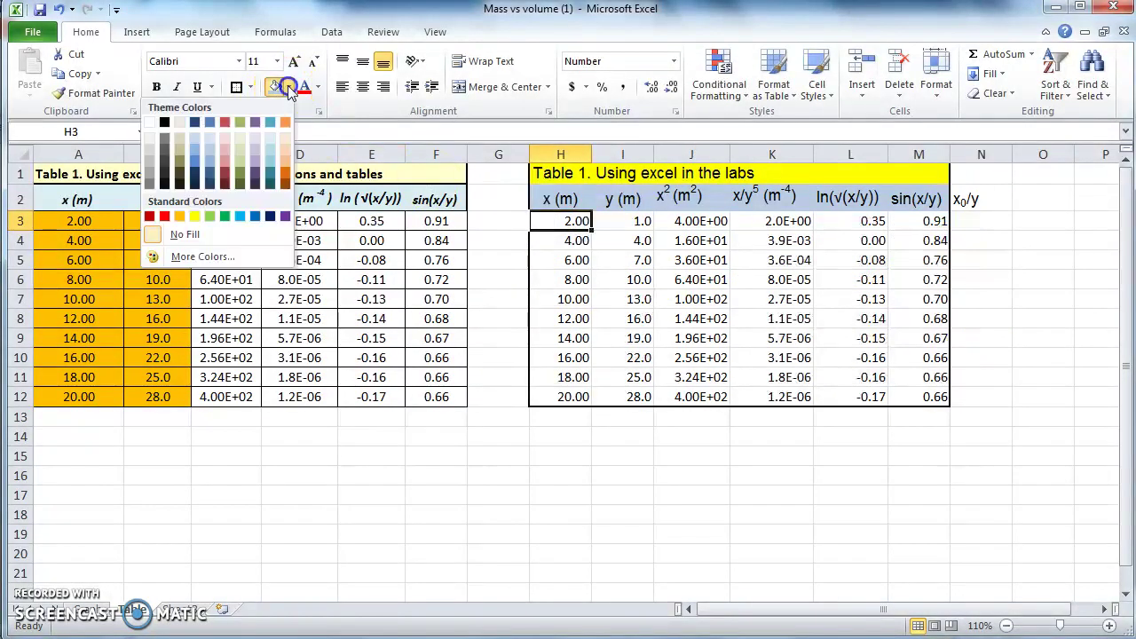
click(164, 216)
click(536, 488)
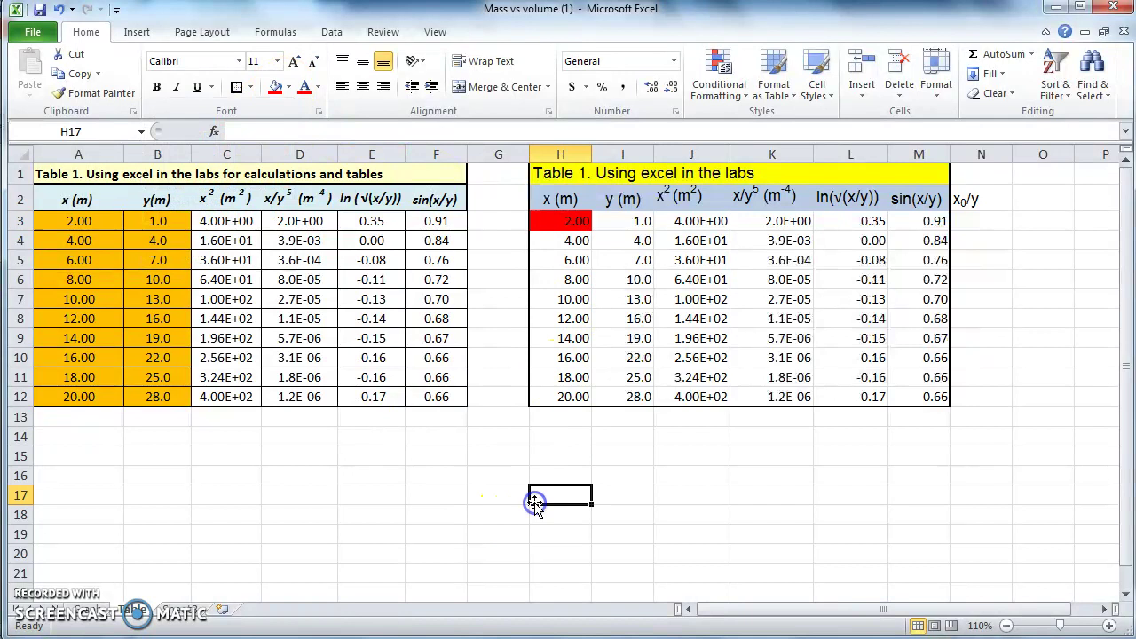
Enter the formula =H3/I3 in cell N3 under the x₀/y heading.
click(990, 224)
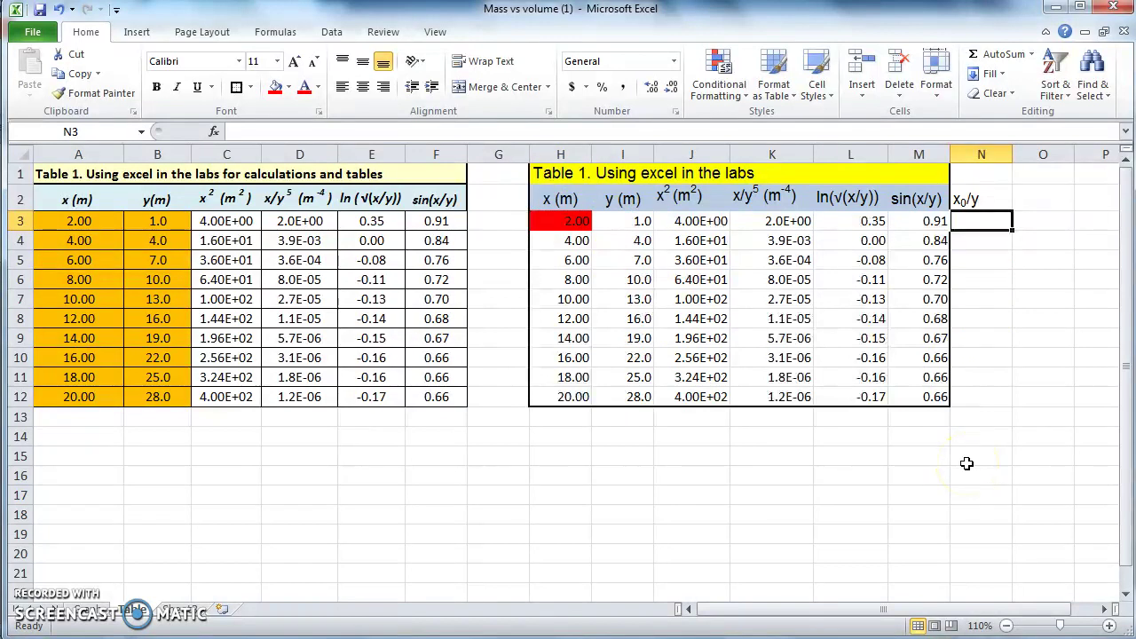
text(=)
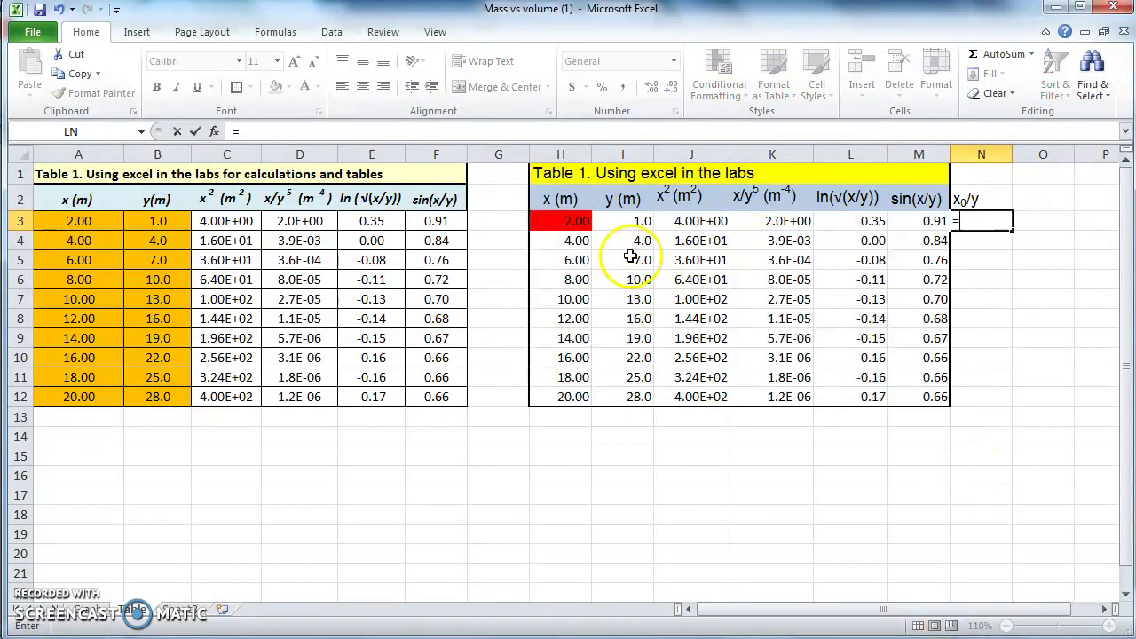
click(566, 222)
text(/)
click(625, 220)
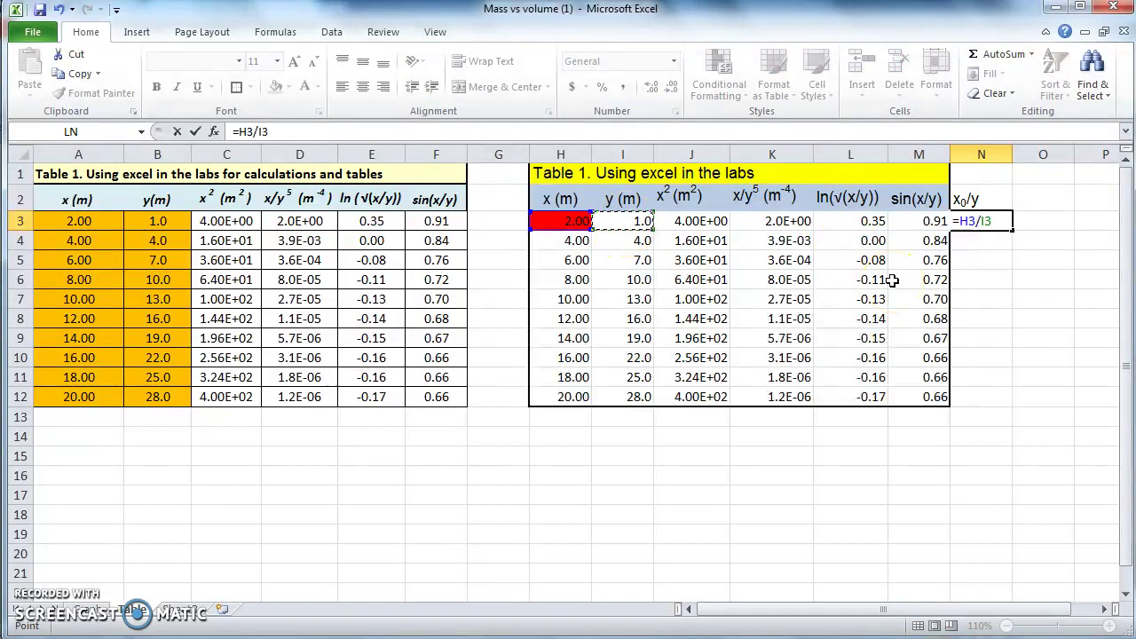
key(Return)
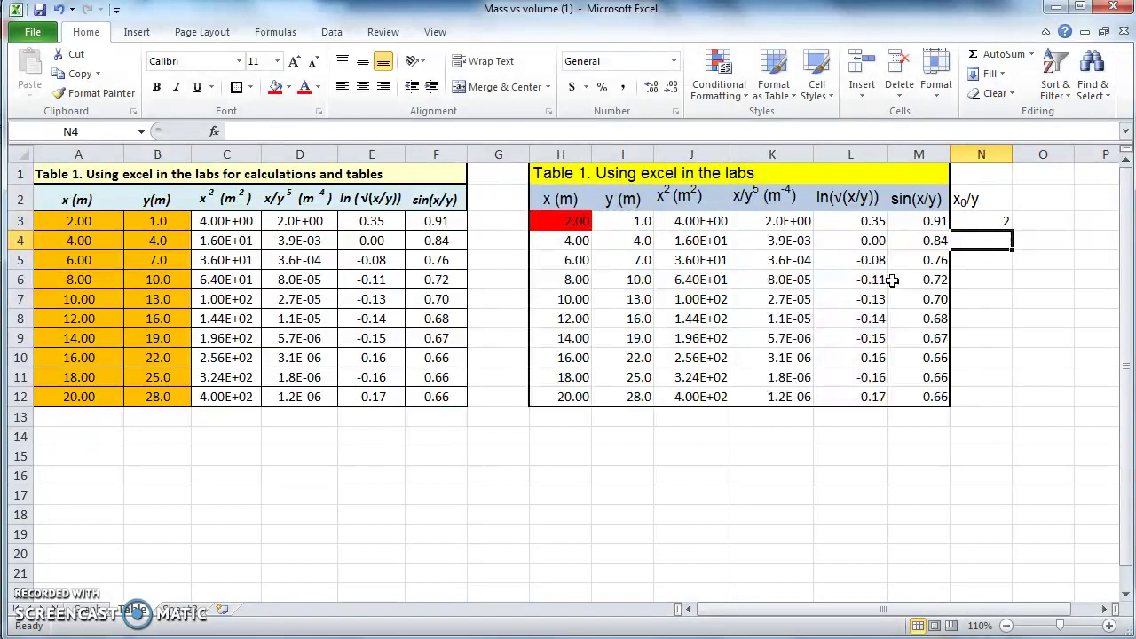
Copy the relative formula =H3/I3 from N3 down through cell N12.
click(992, 222)
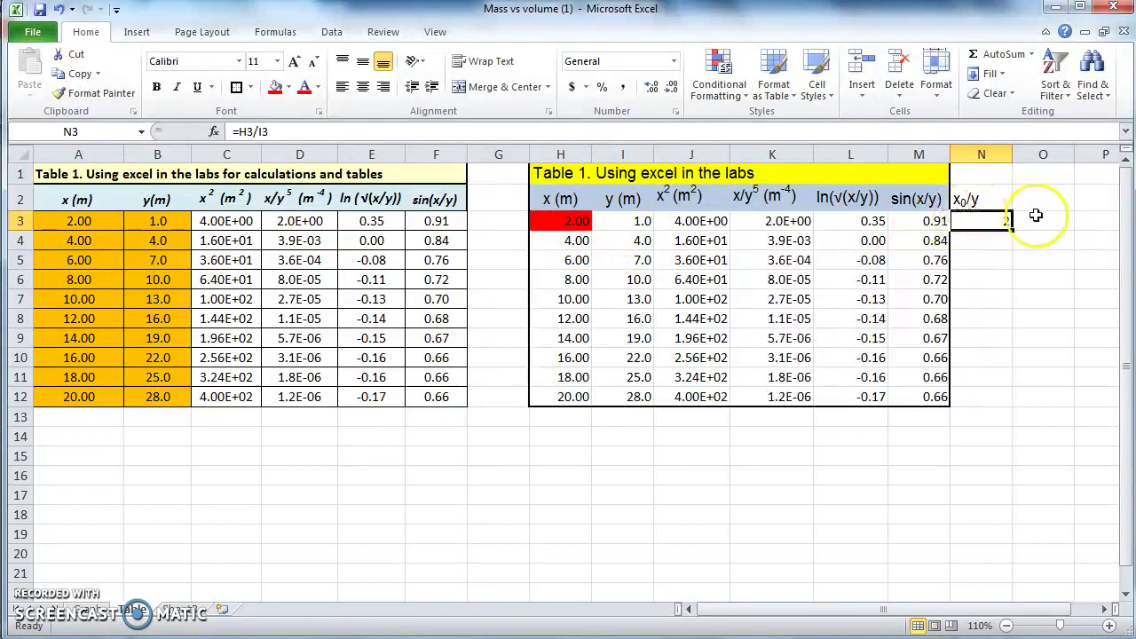
drag(1011, 230, 984, 408)
click(982, 433)
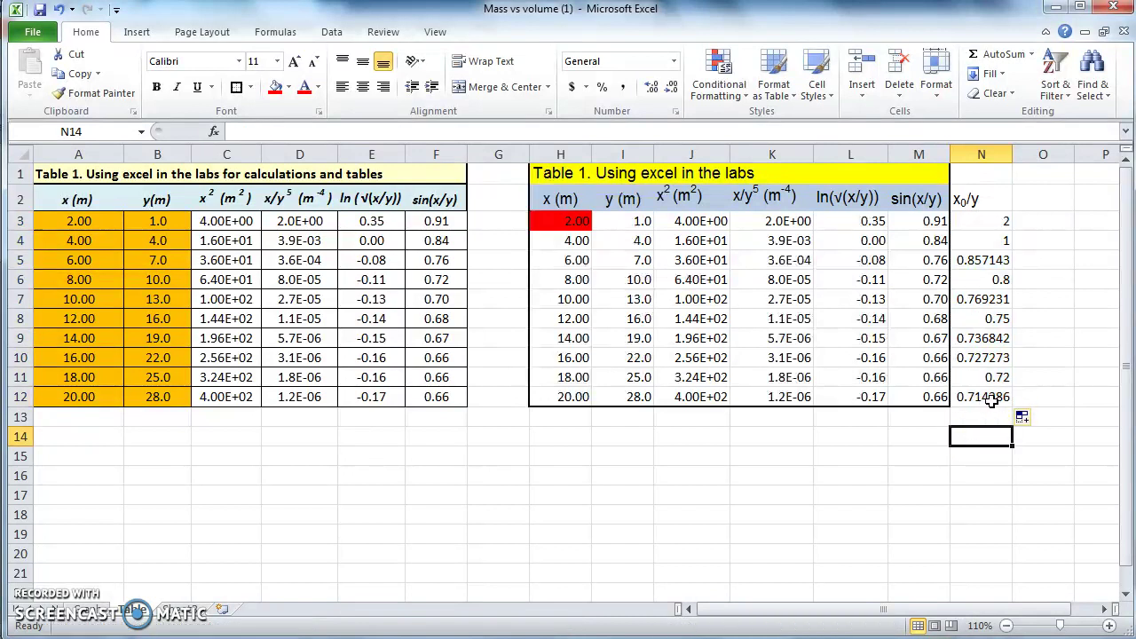
Inspect which cells the copied formula in N12 refers to, leaving the formula as it is.
click(994, 399)
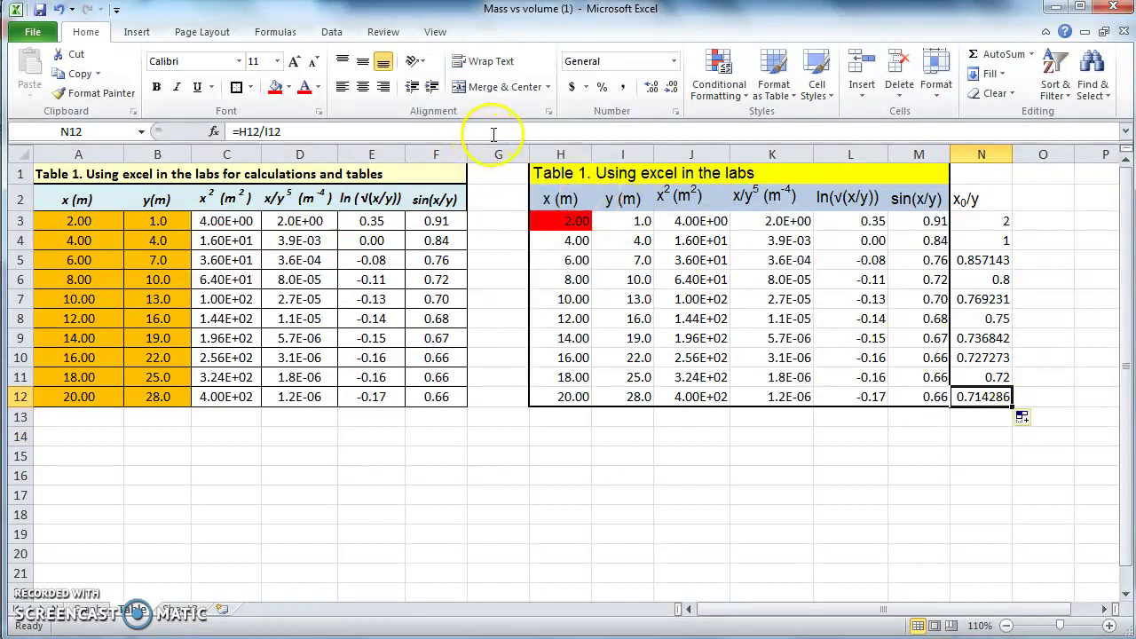
click(293, 131)
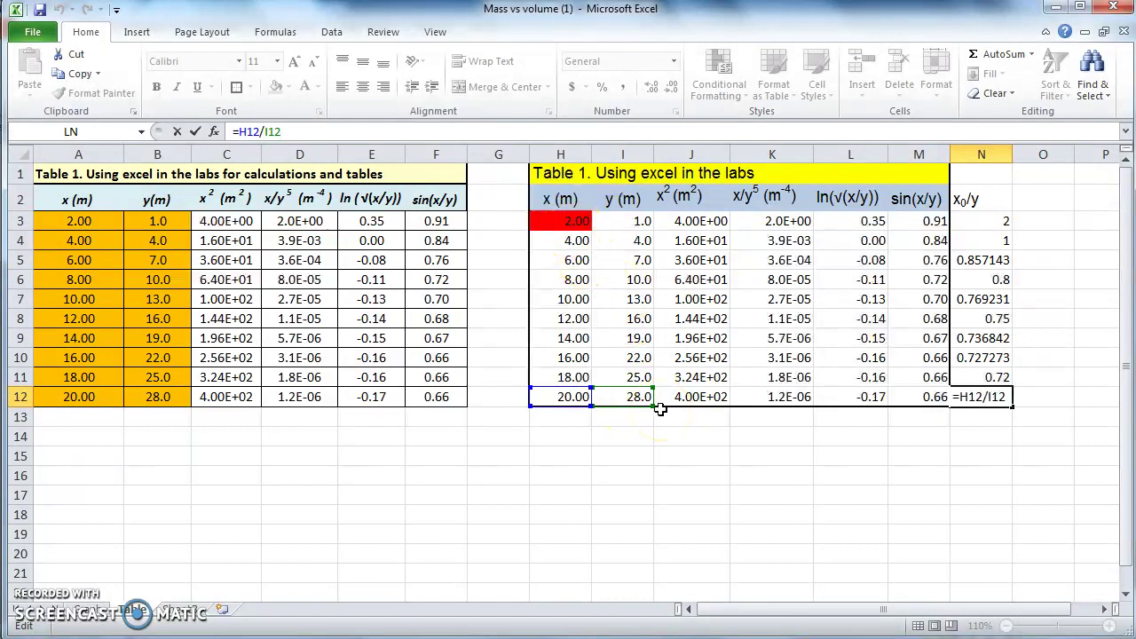
key(Return)
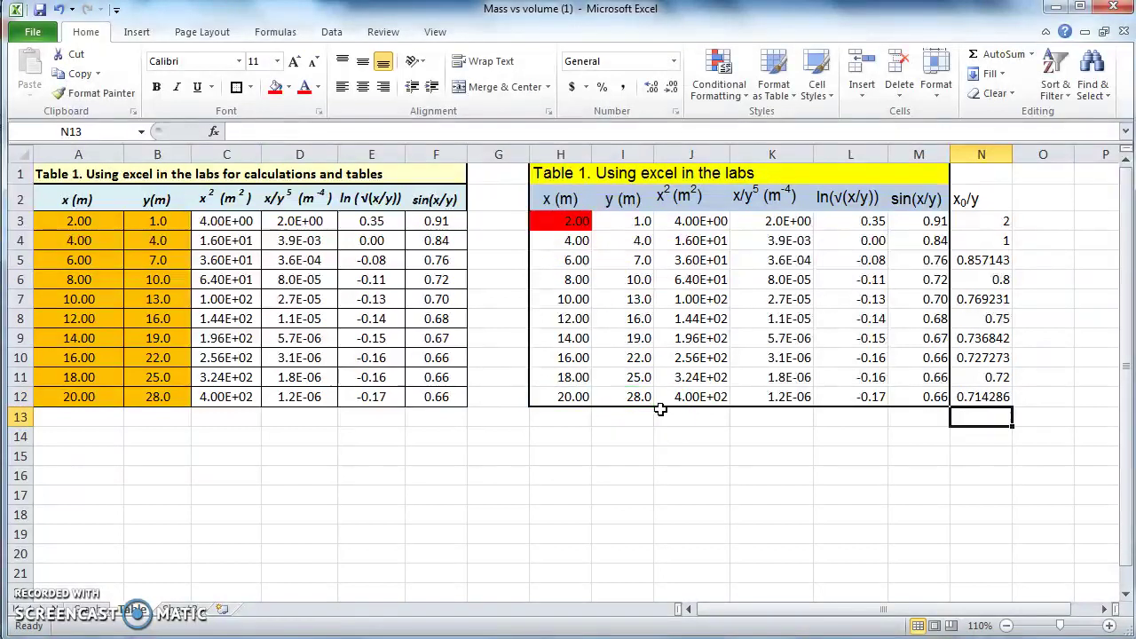
Make the x reference in the N3 formula absolute so that it reads =$H$3/I3.
click(999, 224)
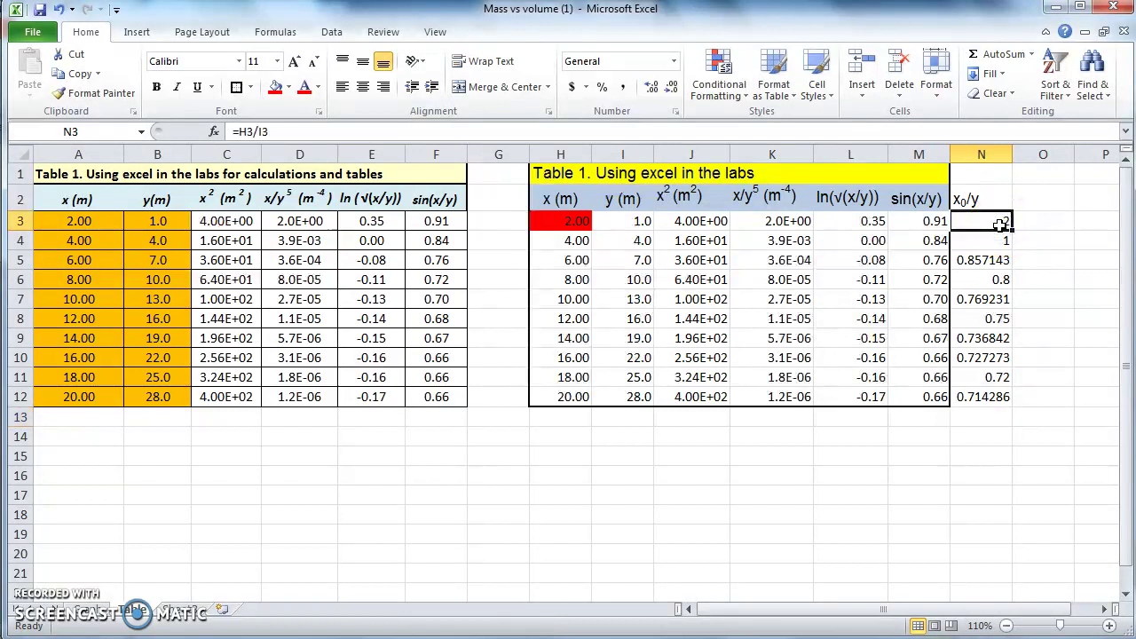
click(999, 225)
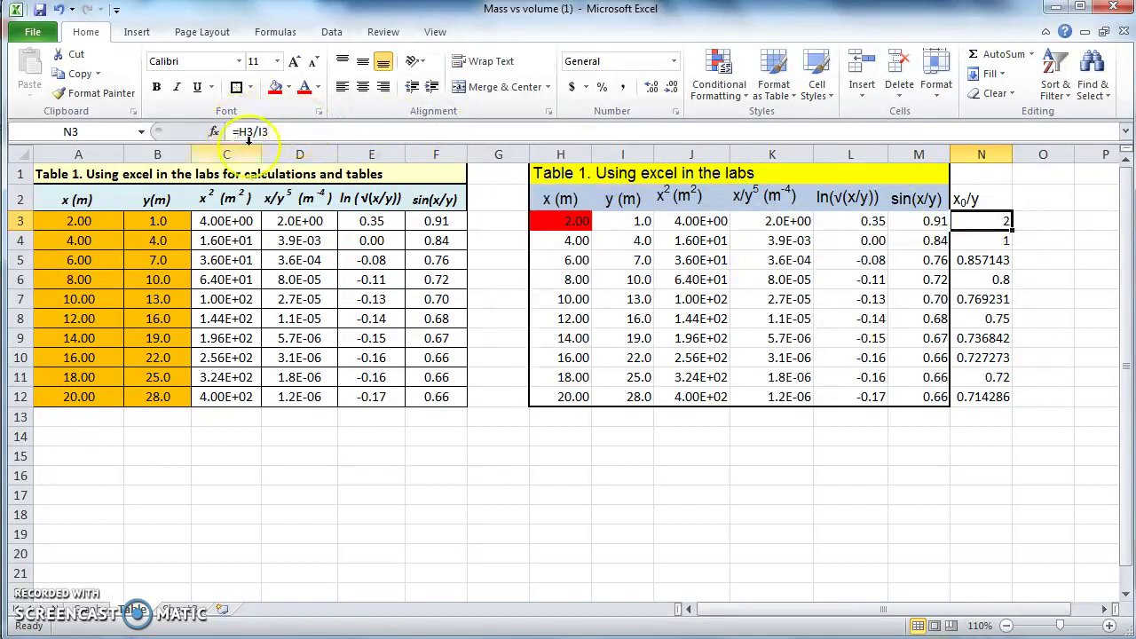
click(300, 133)
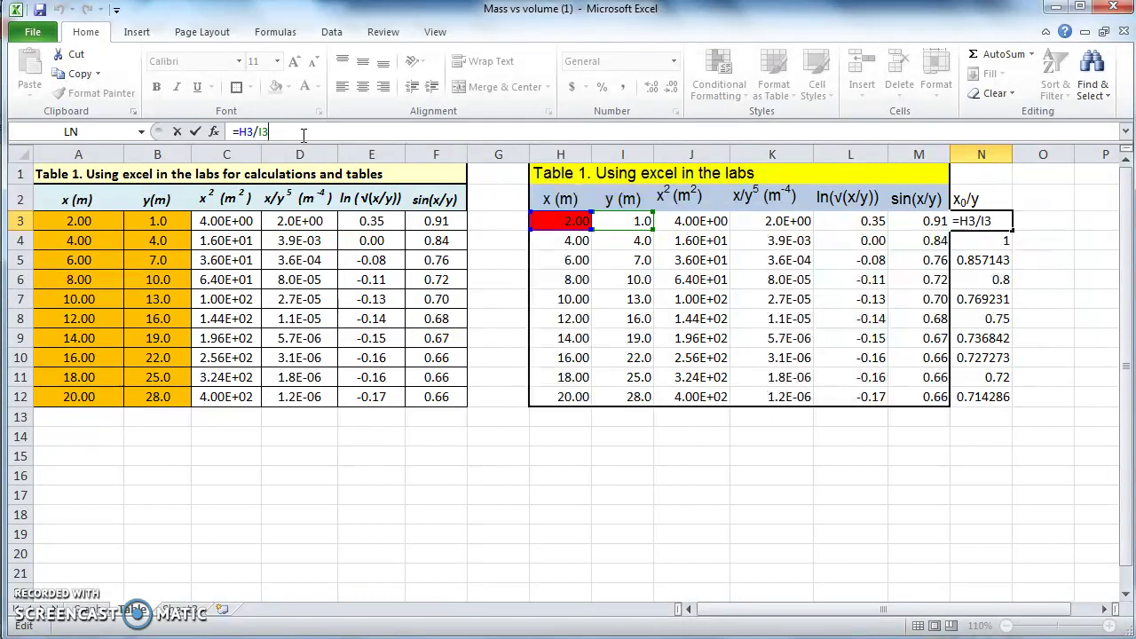
click(237, 131)
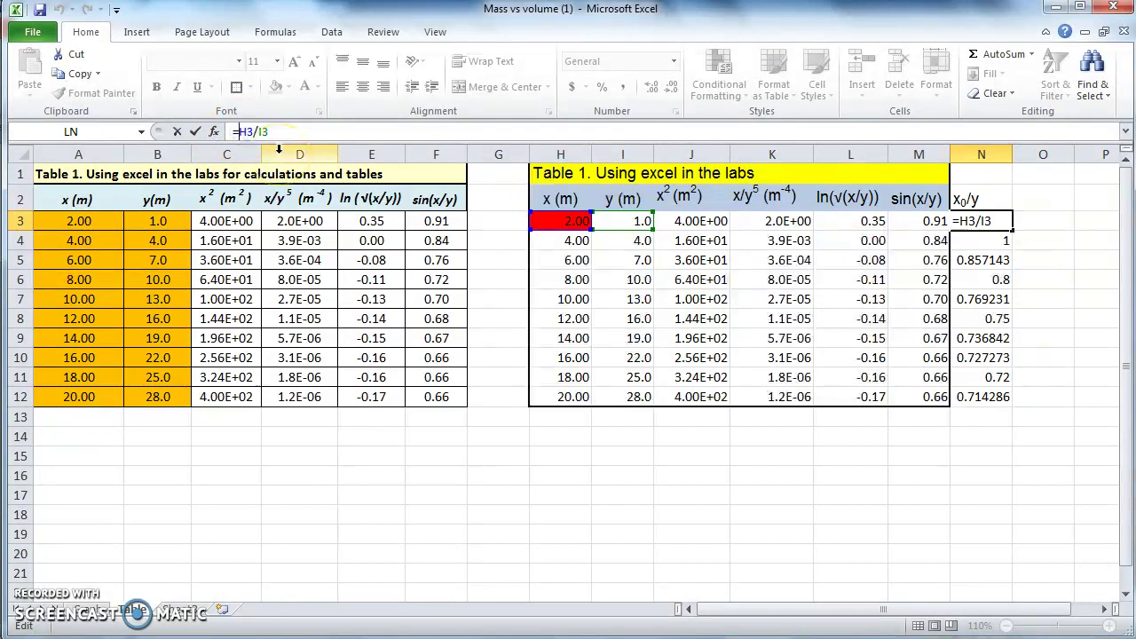
text($)
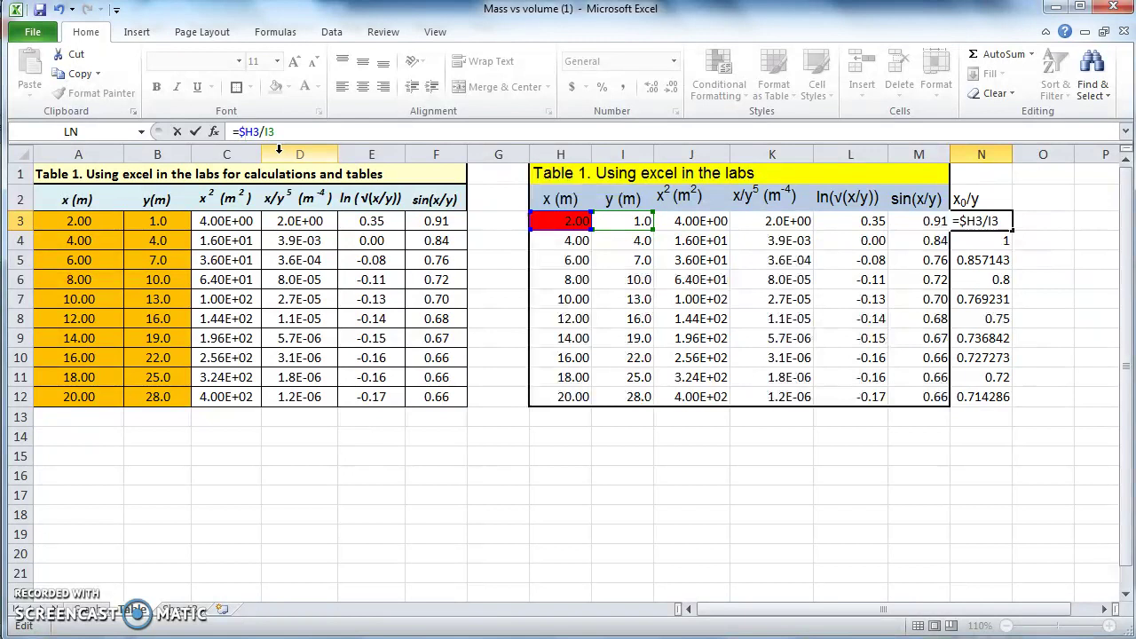
key(Right)
text($)
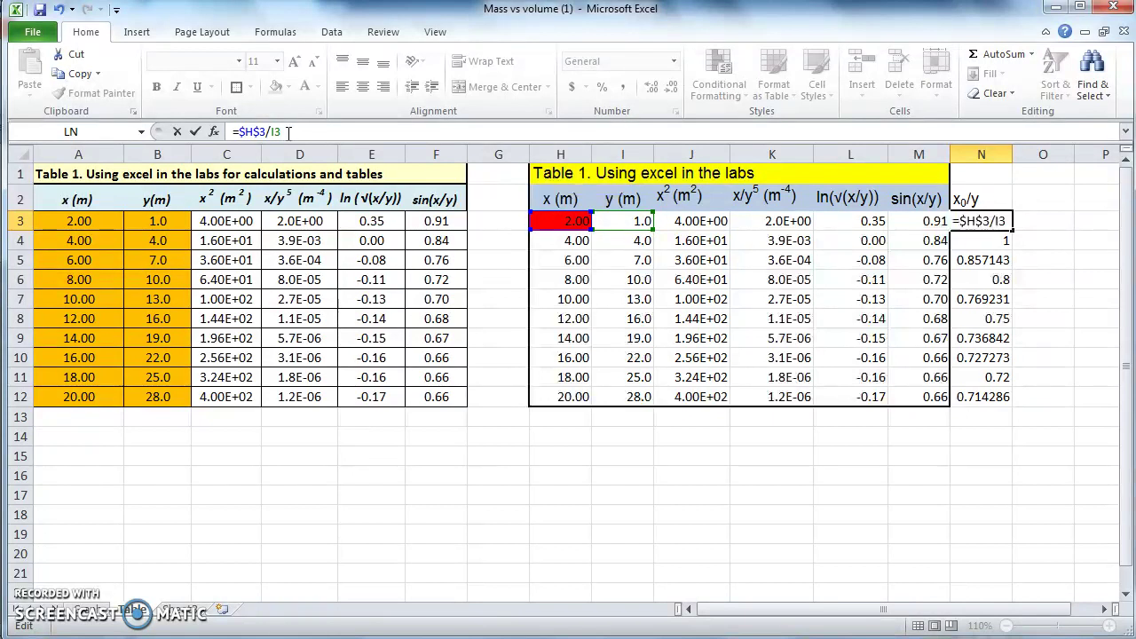
key(Return)
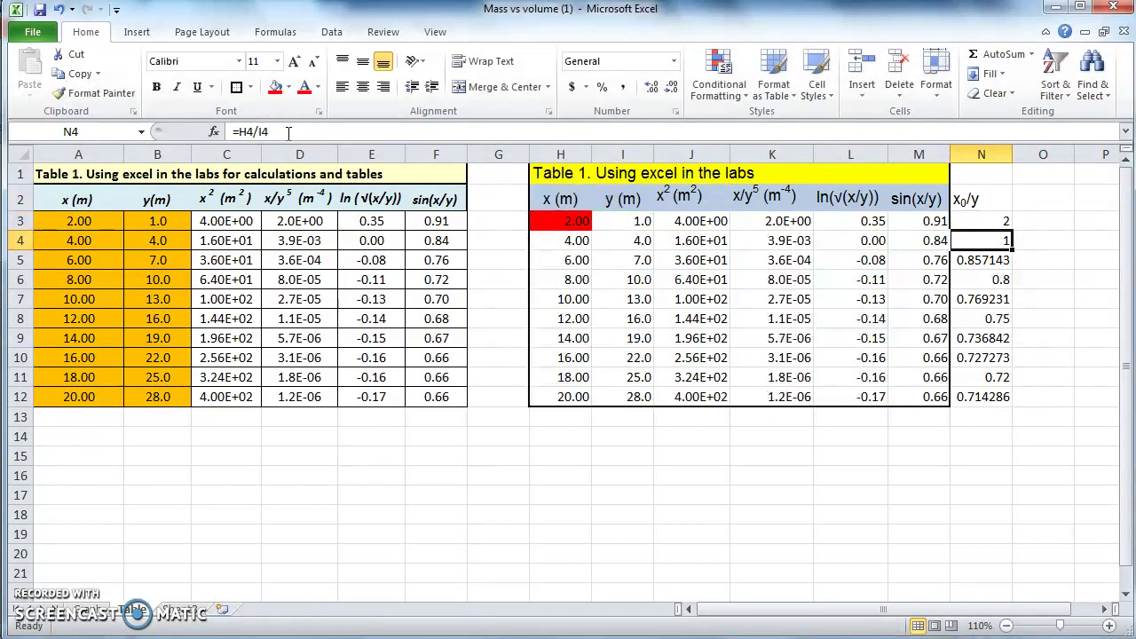
Fill the absolute-reference formula =$H$3/I3 from N3 down to N12.
click(996, 221)
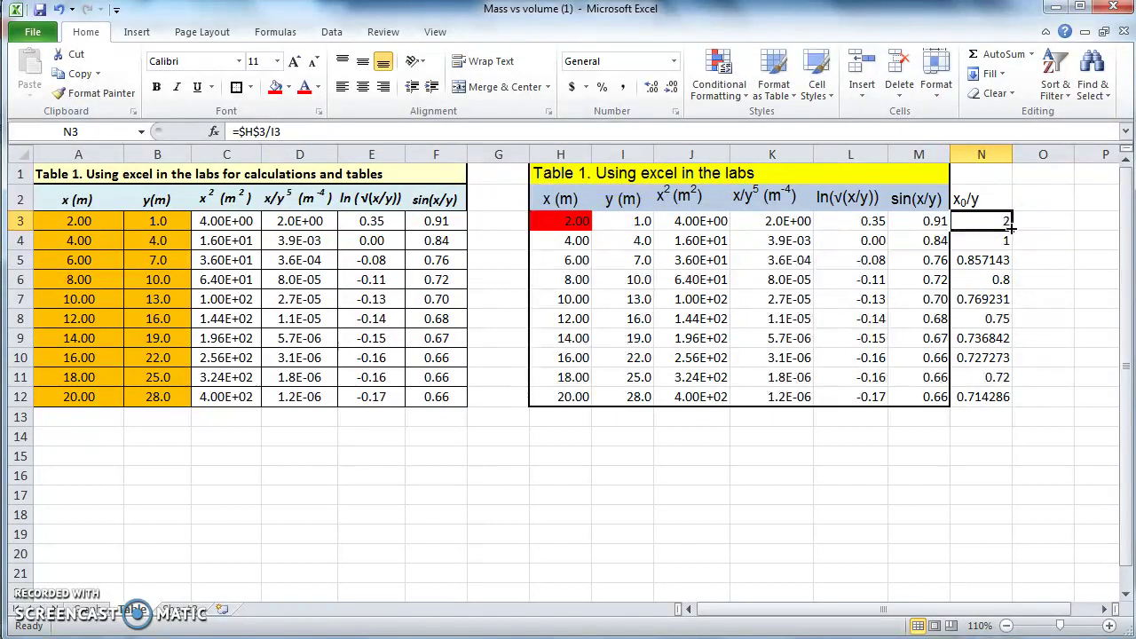
drag(1011, 228, 1003, 399)
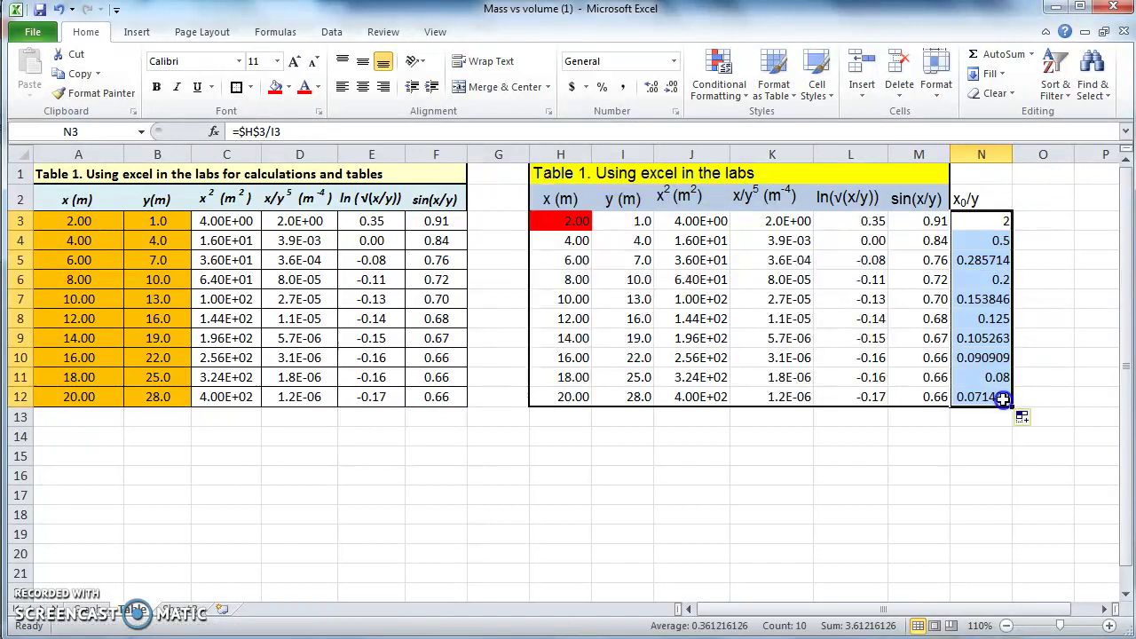
click(946, 488)
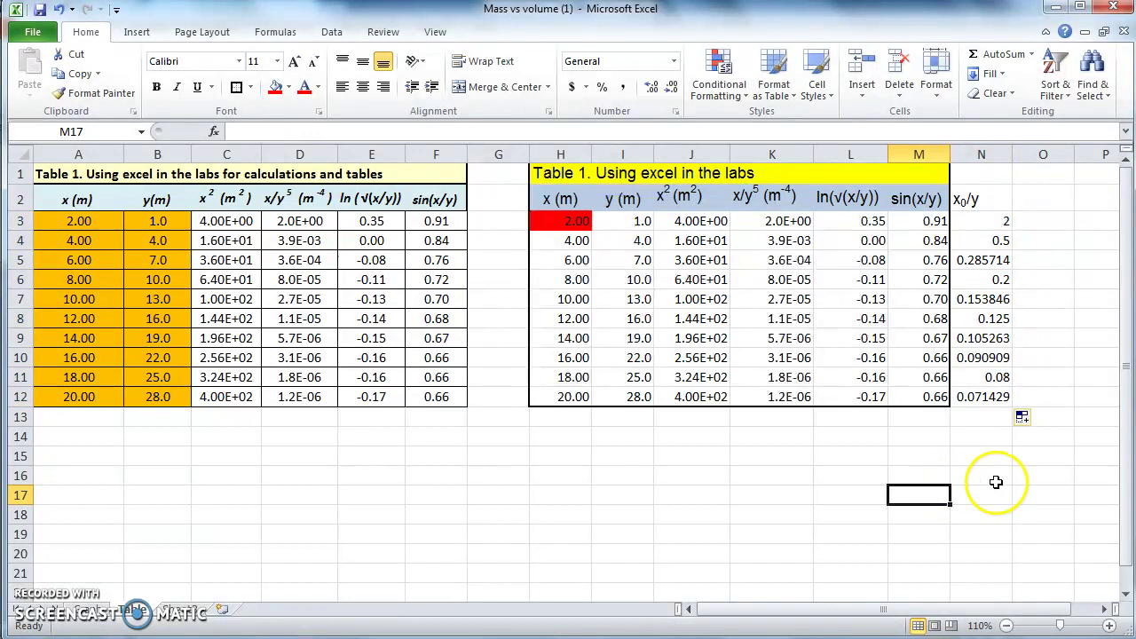
Check the cell references used by the refilled formula in N12 without changing it.
click(992, 398)
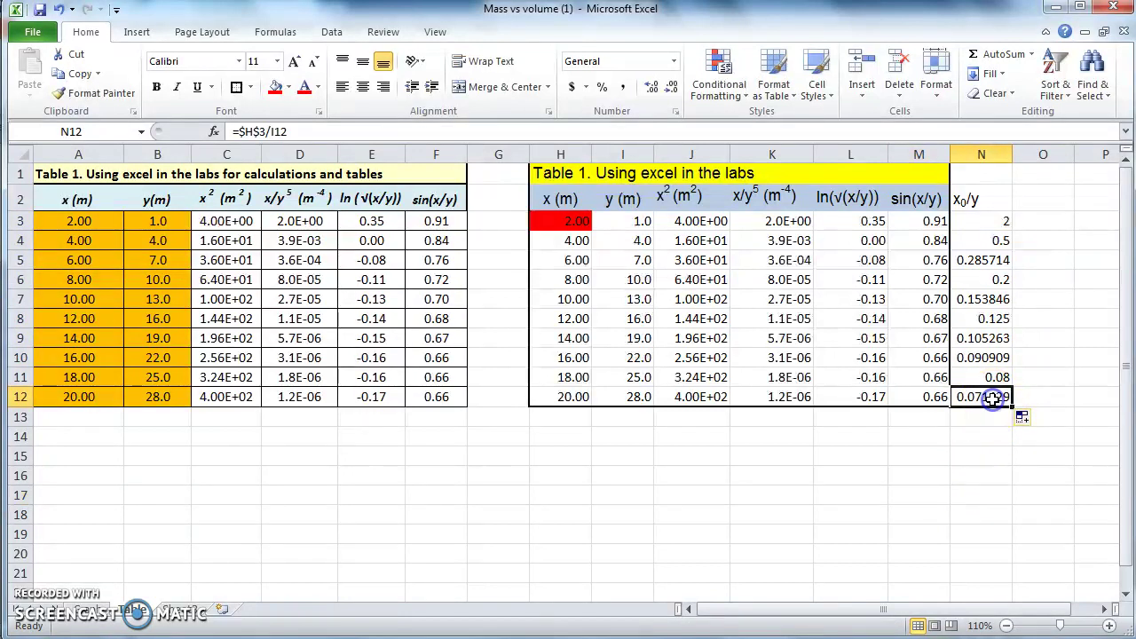
click(478, 134)
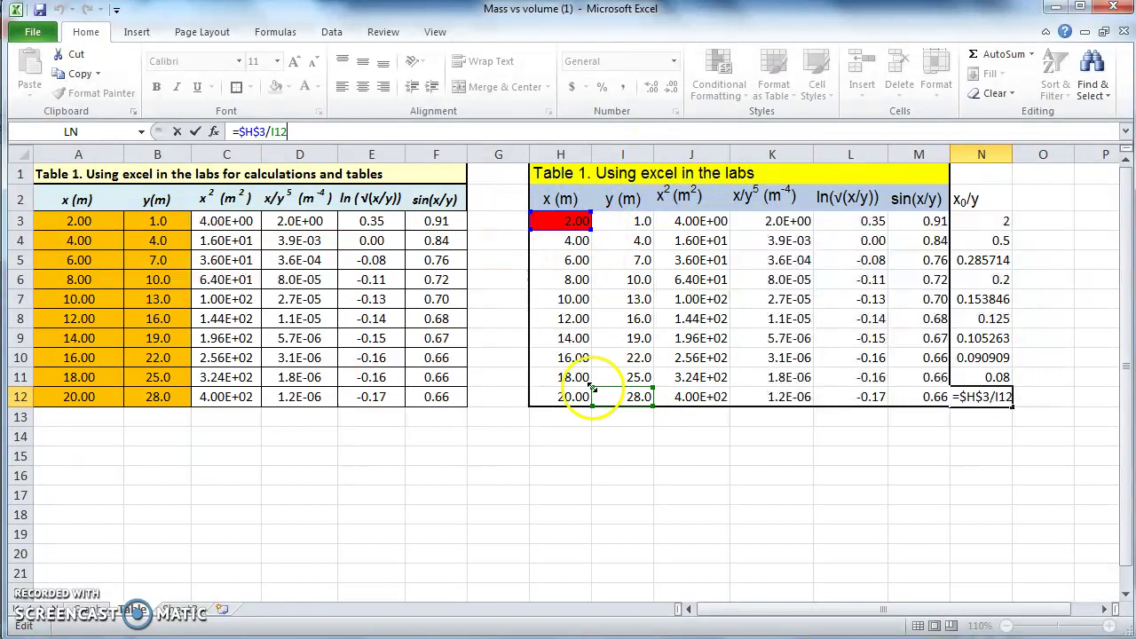
click(992, 611)
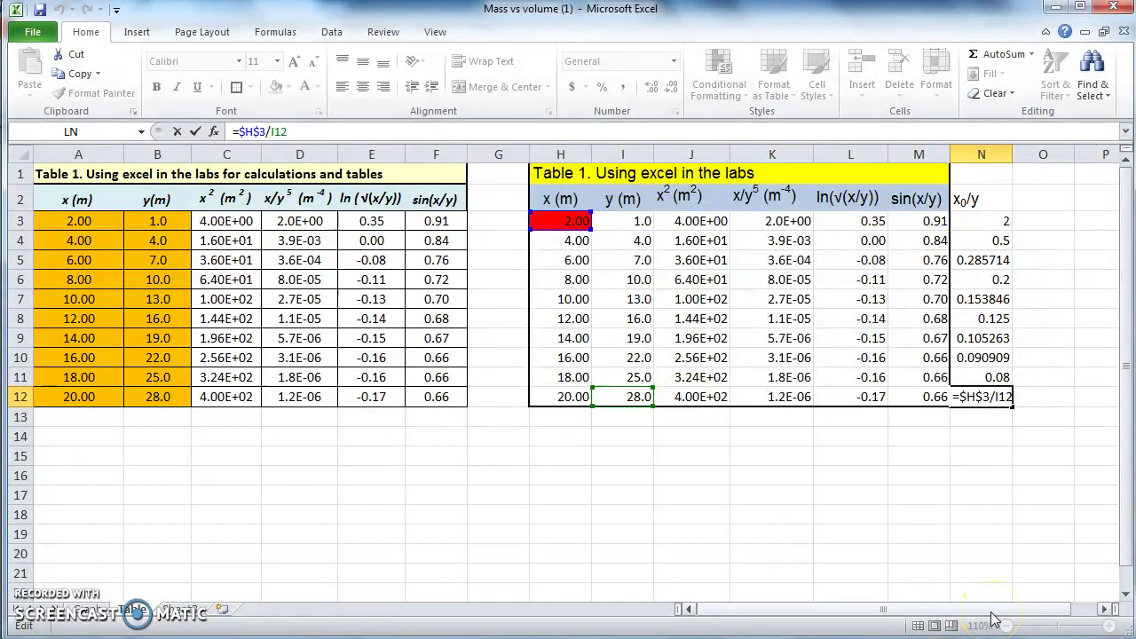
key(Return)
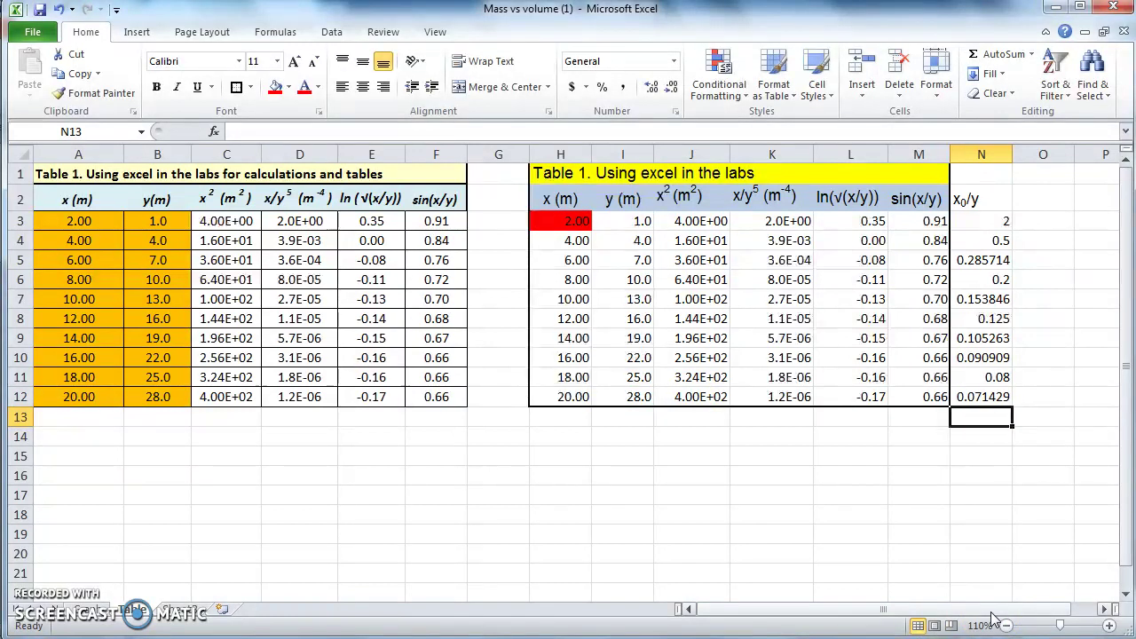
Add the first five x values cell by cell in H14 with the formula =H3+H4+H5+H6+H7.
click(560, 436)
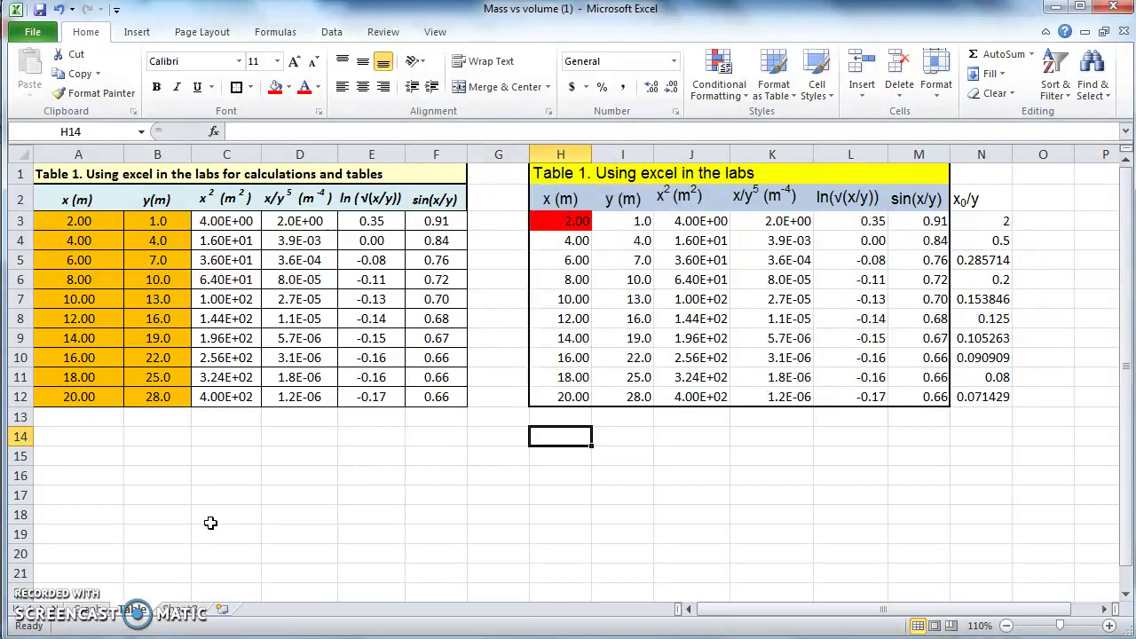
drag(562, 224, 581, 399)
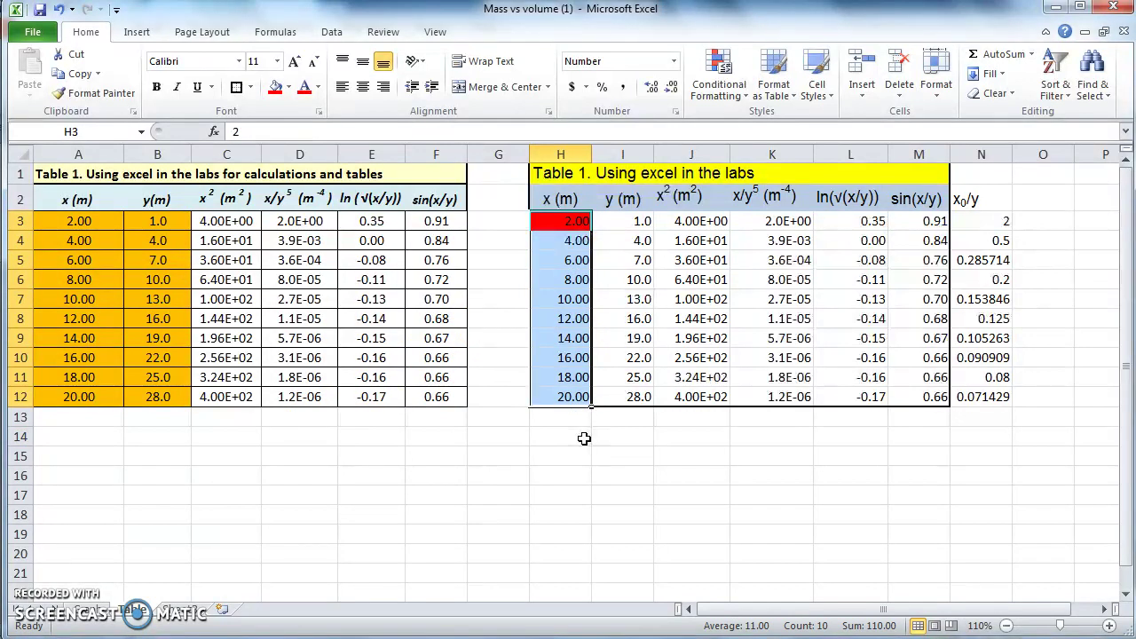
click(584, 438)
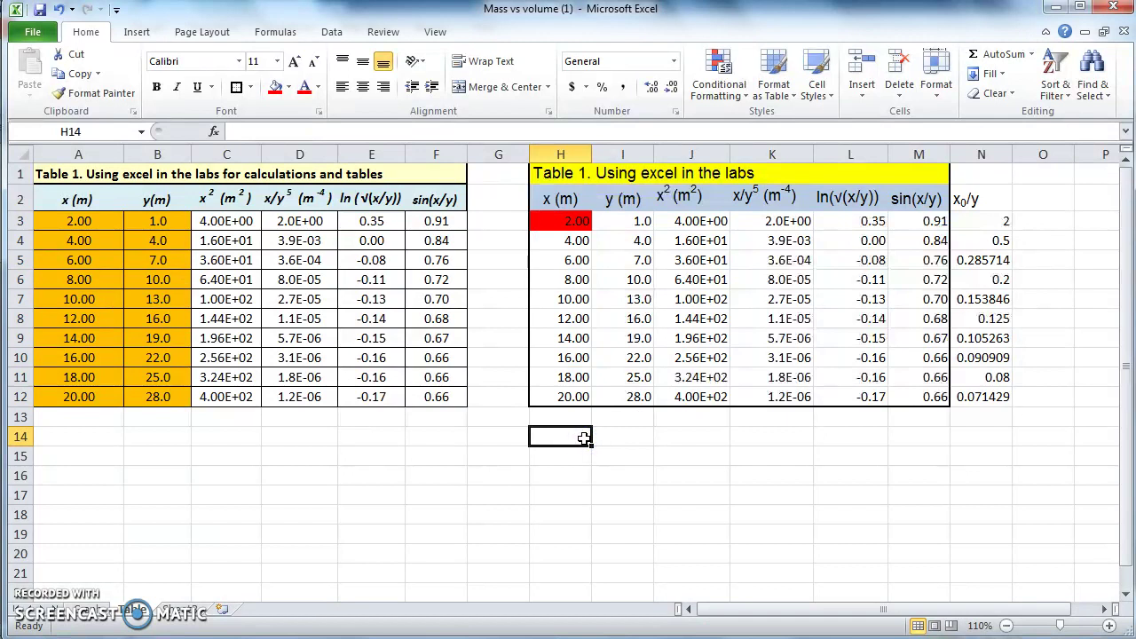
text(=)
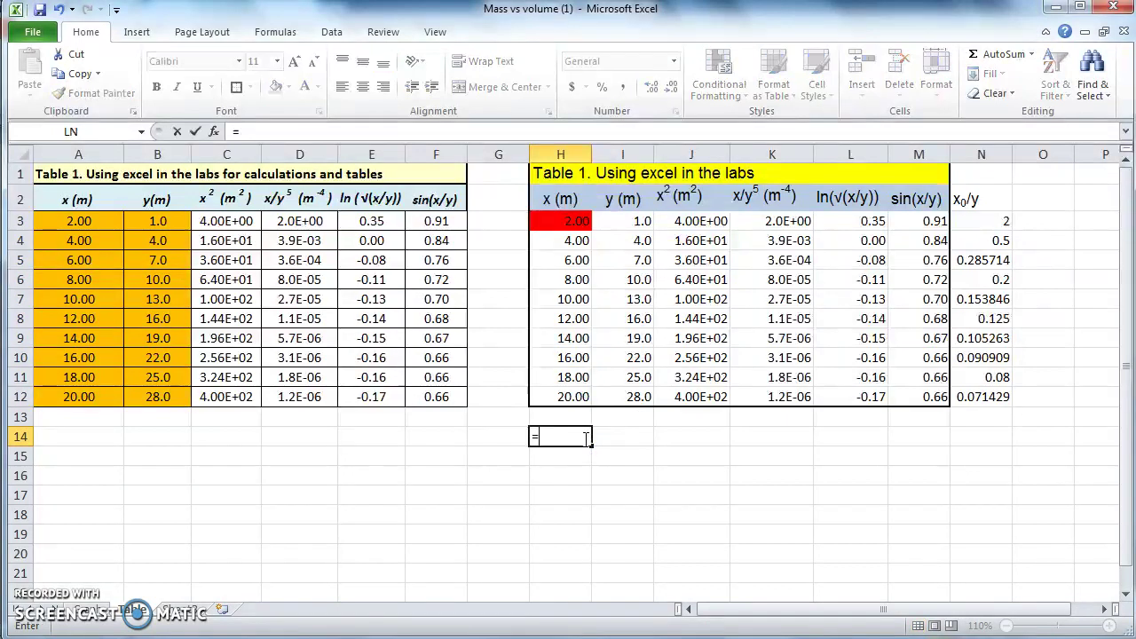
click(547, 218)
text(+)
click(566, 240)
text(+)
click(566, 257)
text(+)
click(569, 278)
text(+)
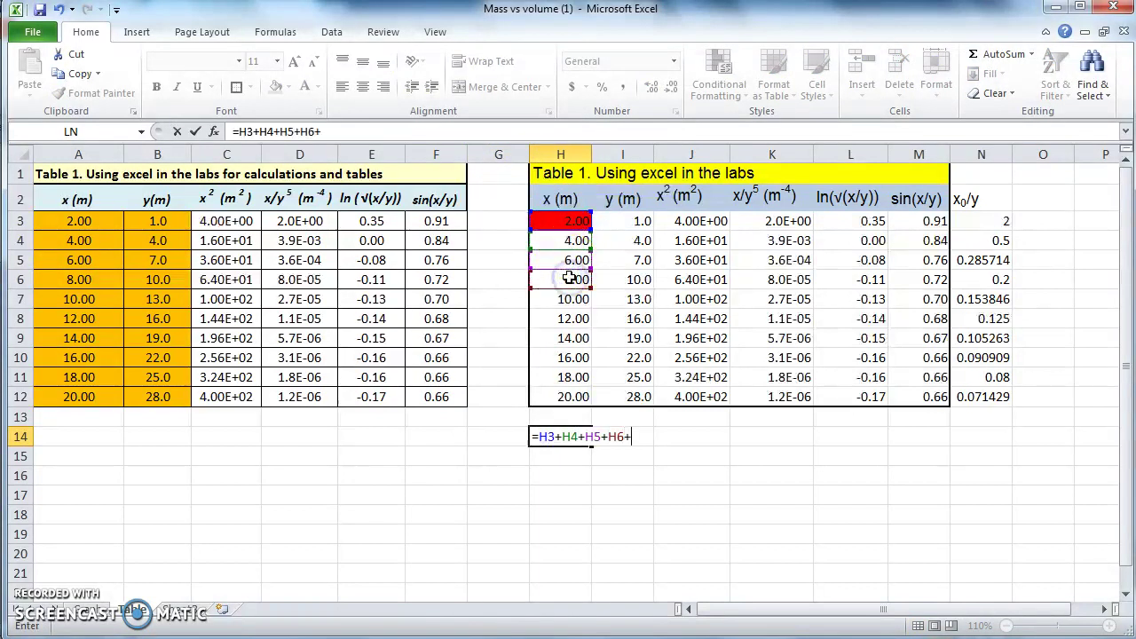
click(569, 298)
text(+)
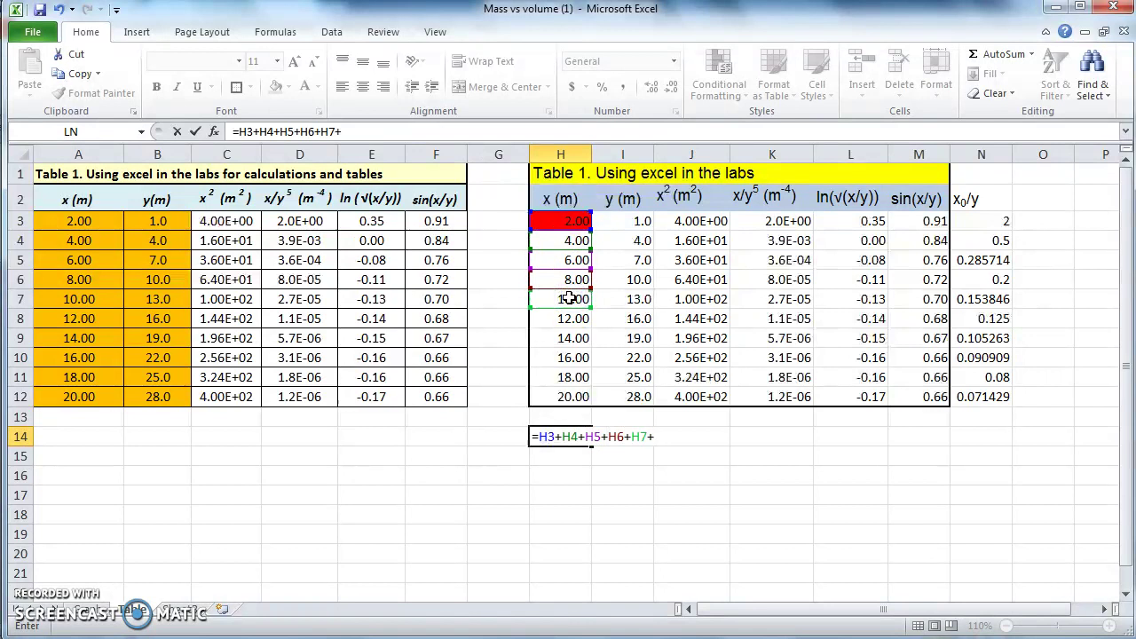
key(BackSpace)
key(Return)
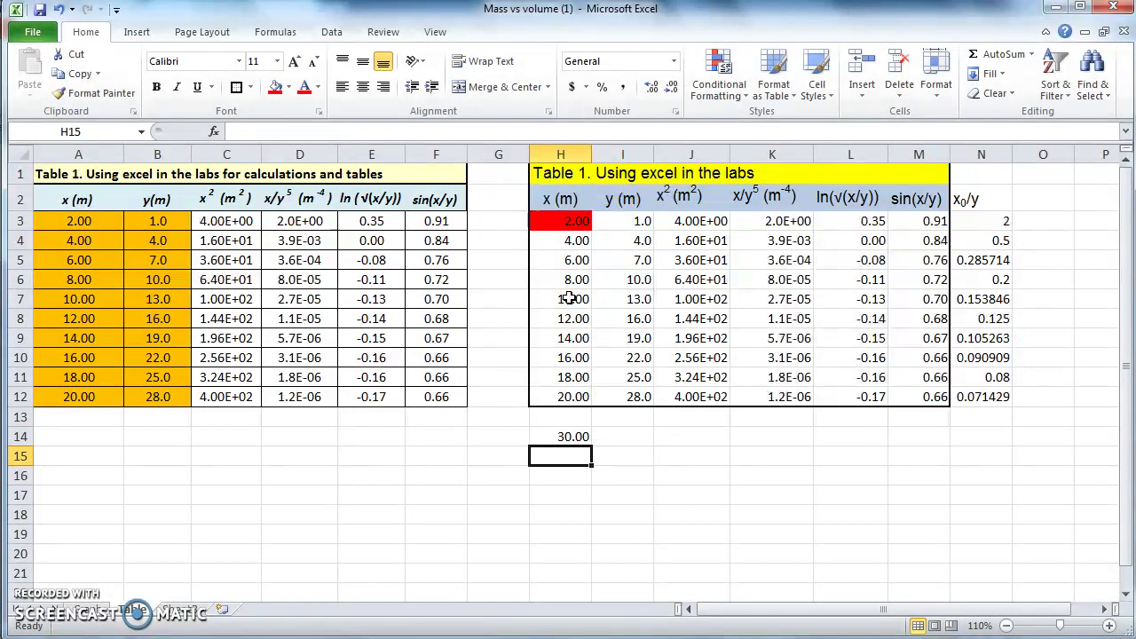
Clear the cell-by-cell addition formula from H14.
click(579, 436)
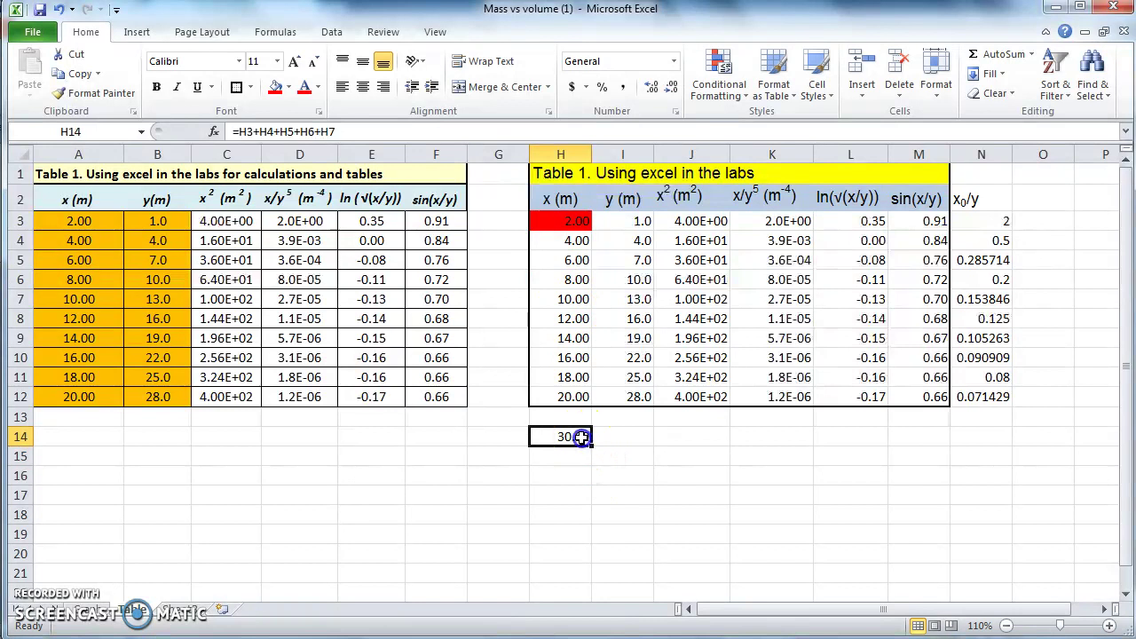
click(347, 131)
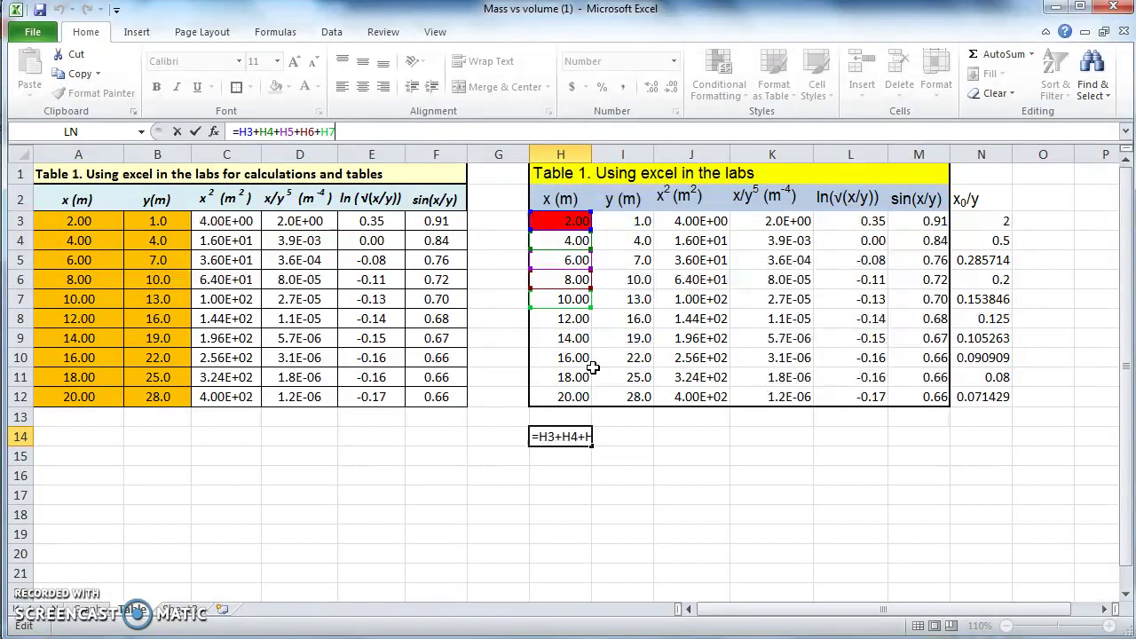
key(BackSpace)
key(BackSpace)
key(BackSpace)
key(BackSpace)
key(BackSpace)
key(BackSpace)
key(BackSpace)
key(BackSpace)
key(BackSpace)
key(BackSpace)
key(BackSpace)
key(BackSpace)
key(BackSpace)
key(BackSpace)
key(BackSpace)
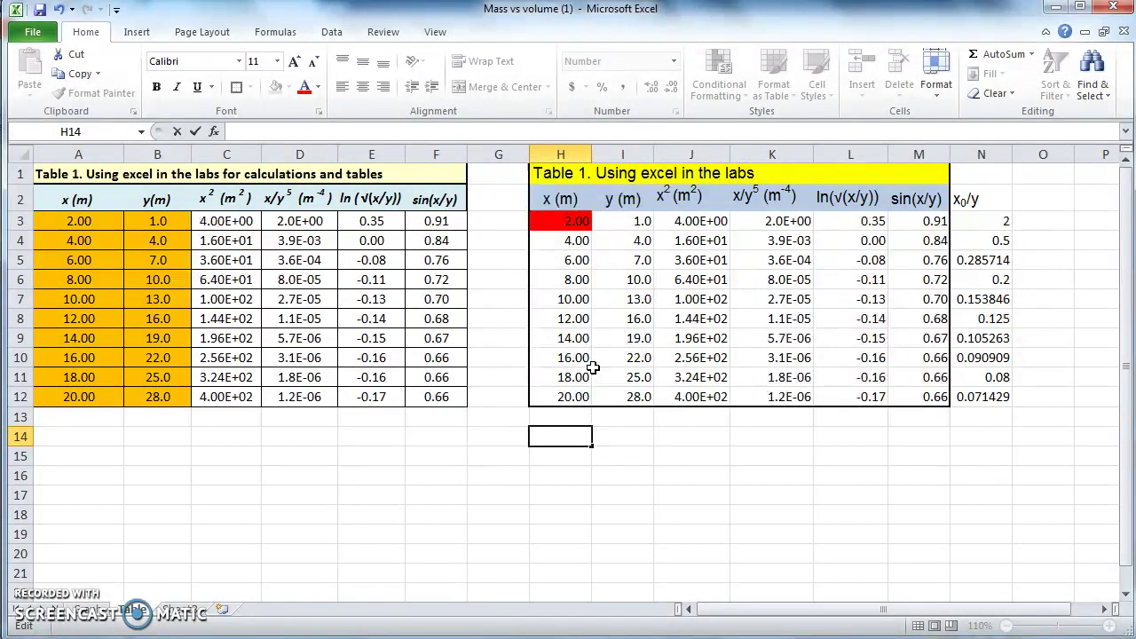
key(Escape)
Total the x column in H14 with AutoSum, restricting the range so the formula reads =SUM(H3:H12).
click(1007, 62)
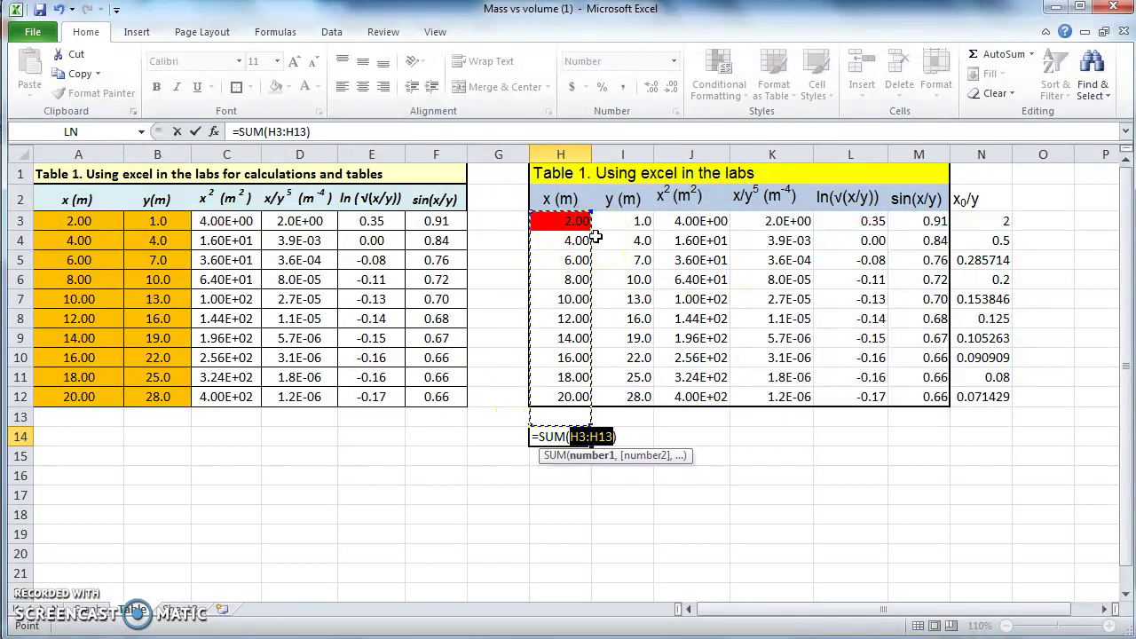
click(536, 420)
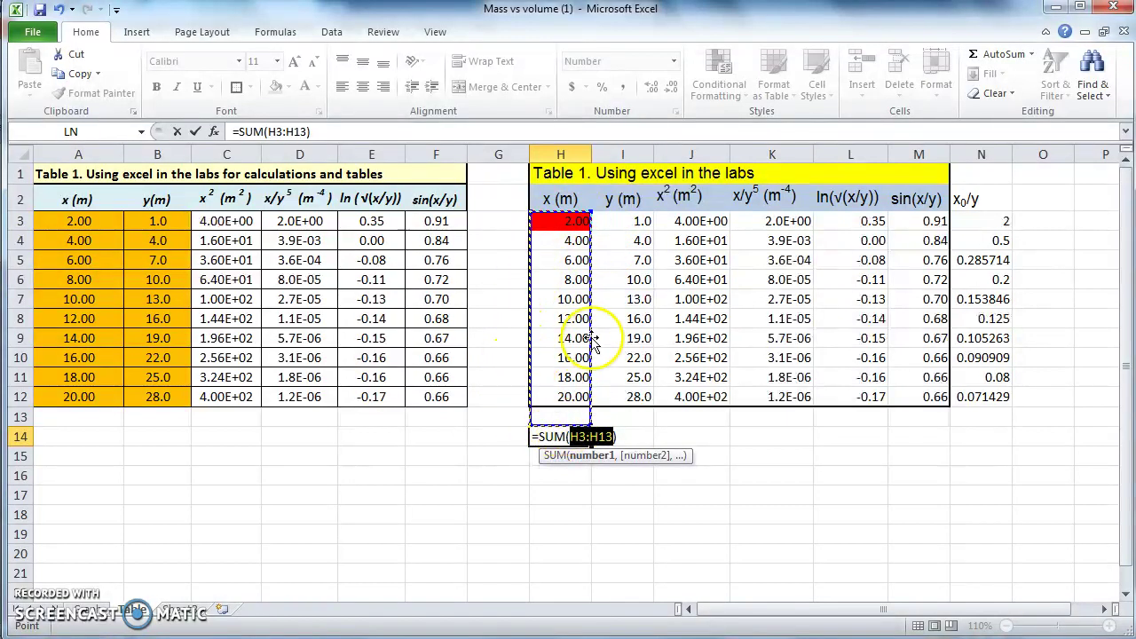
drag(586, 218, 568, 417)
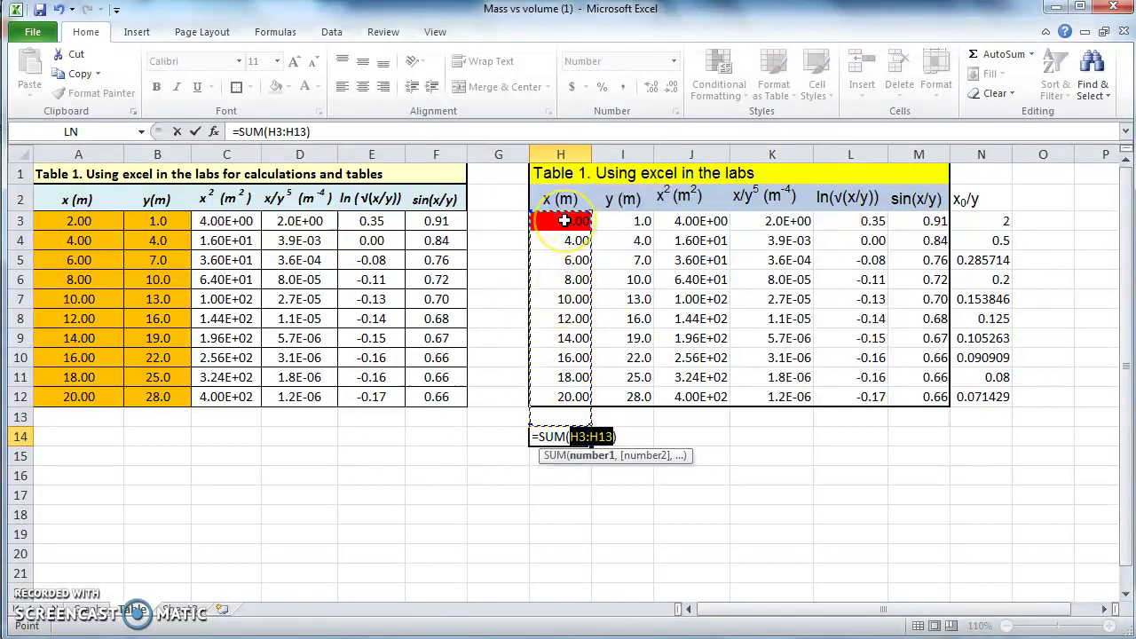
drag(564, 221, 982, 223)
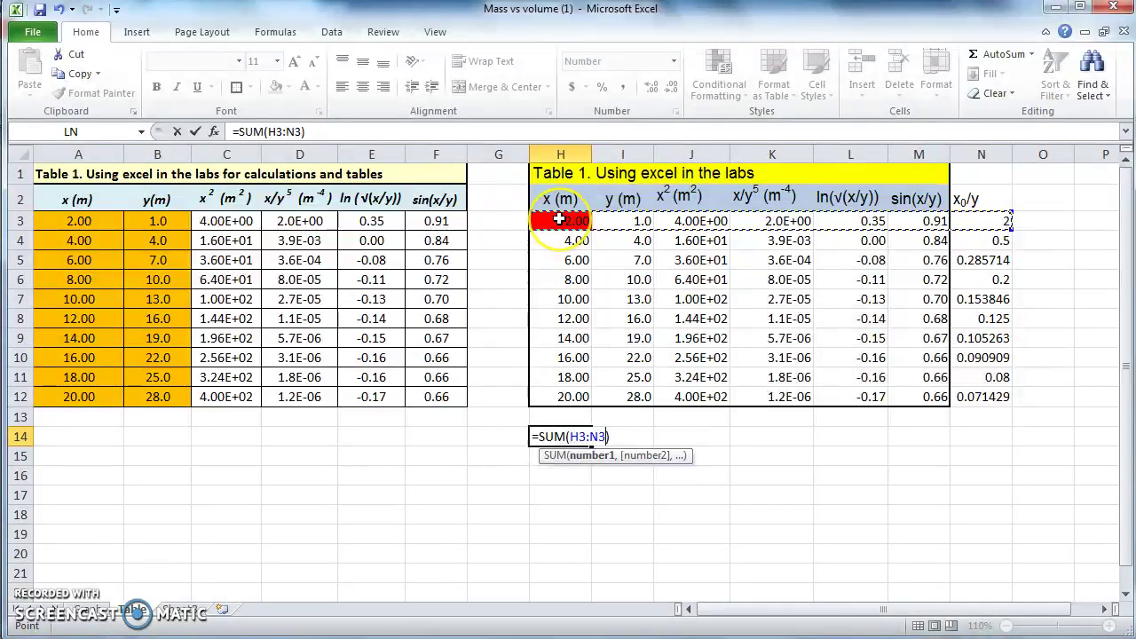
drag(560, 221, 966, 395)
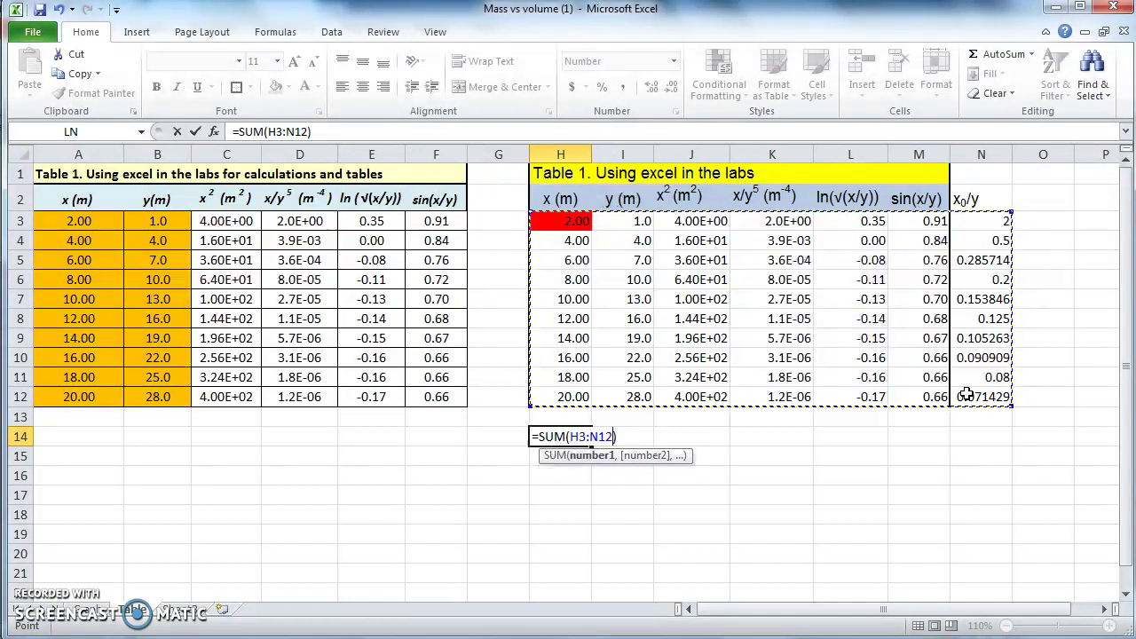
drag(581, 222, 573, 397)
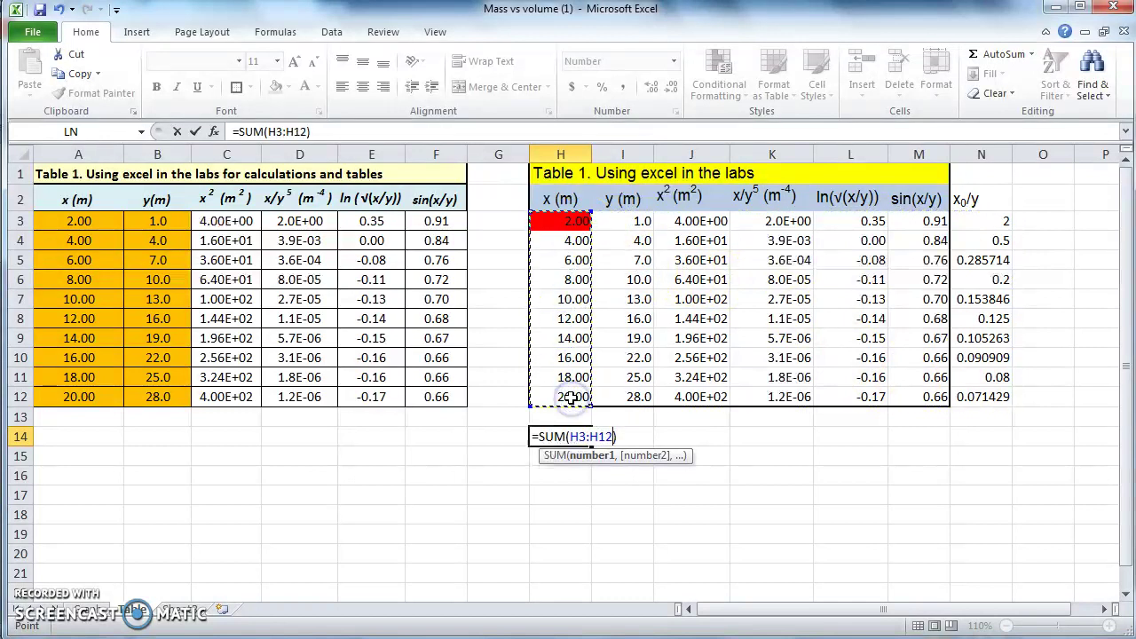
key(Return)
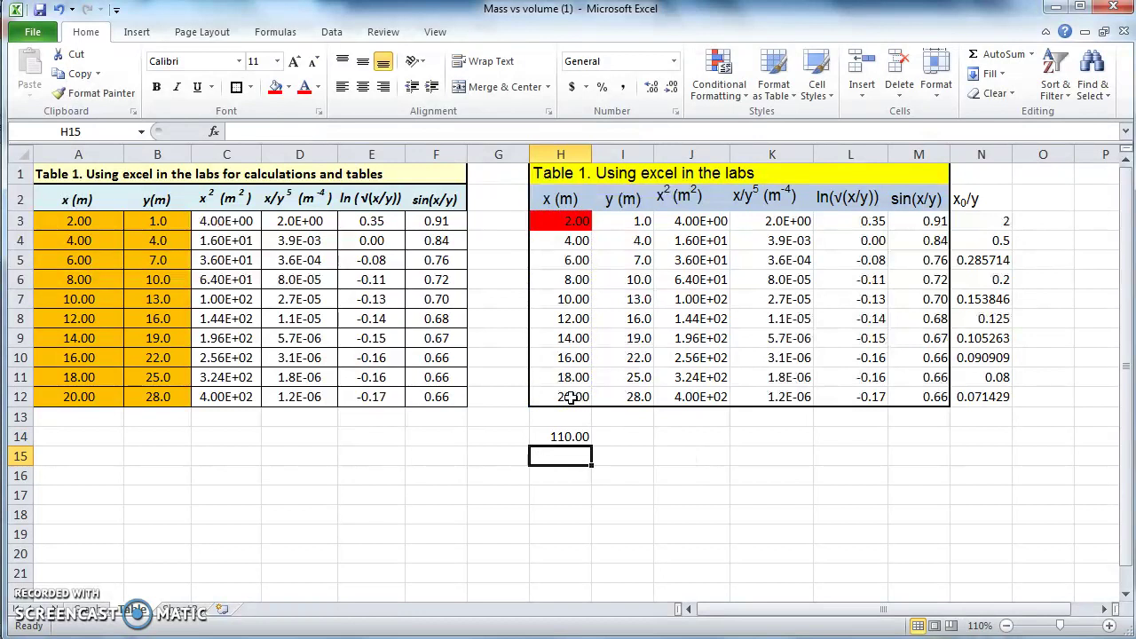
Inspect the range used by the sum formula in H14, leaving the formula as it is.
click(566, 436)
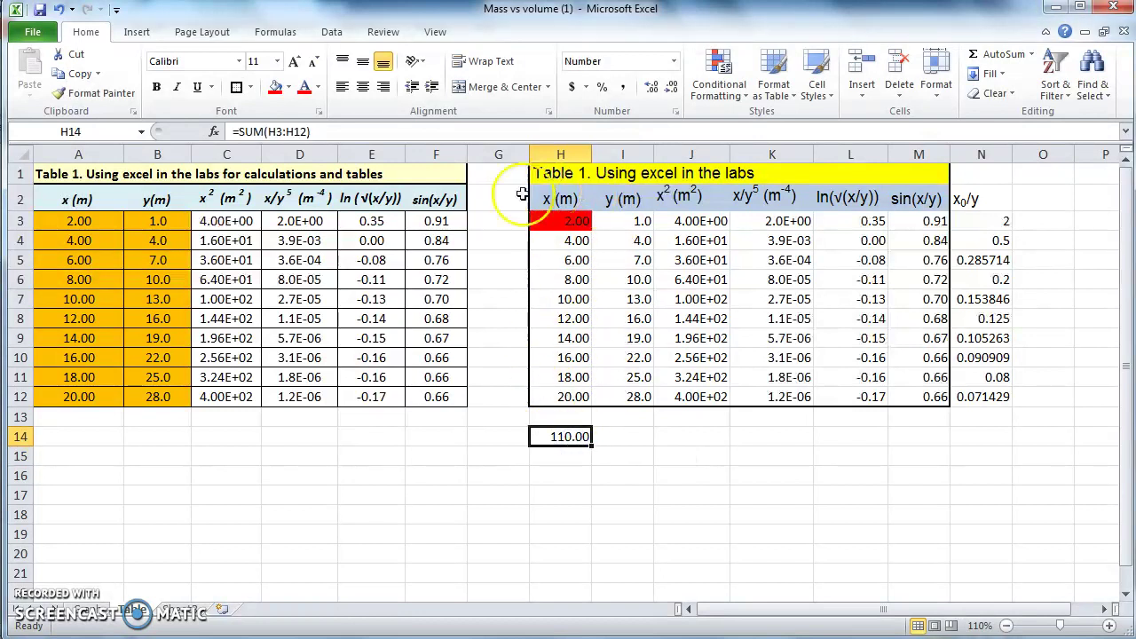
click(327, 131)
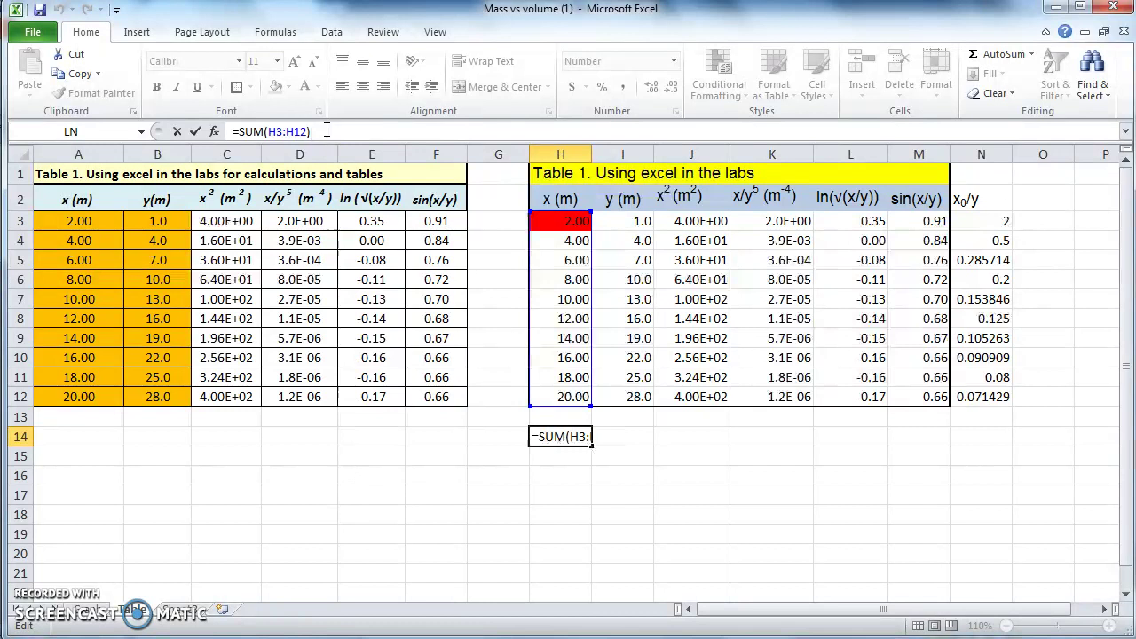
key(Return)
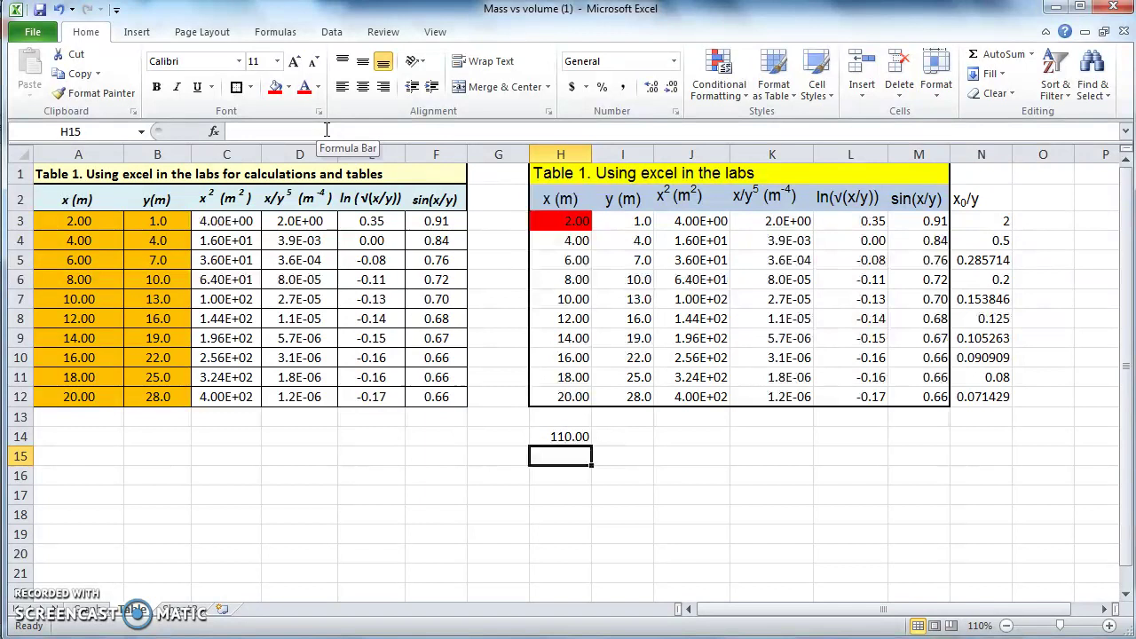
Calculate the average of the x values in H15 with the formula =AVERAGE(H3:H12).
text(=)
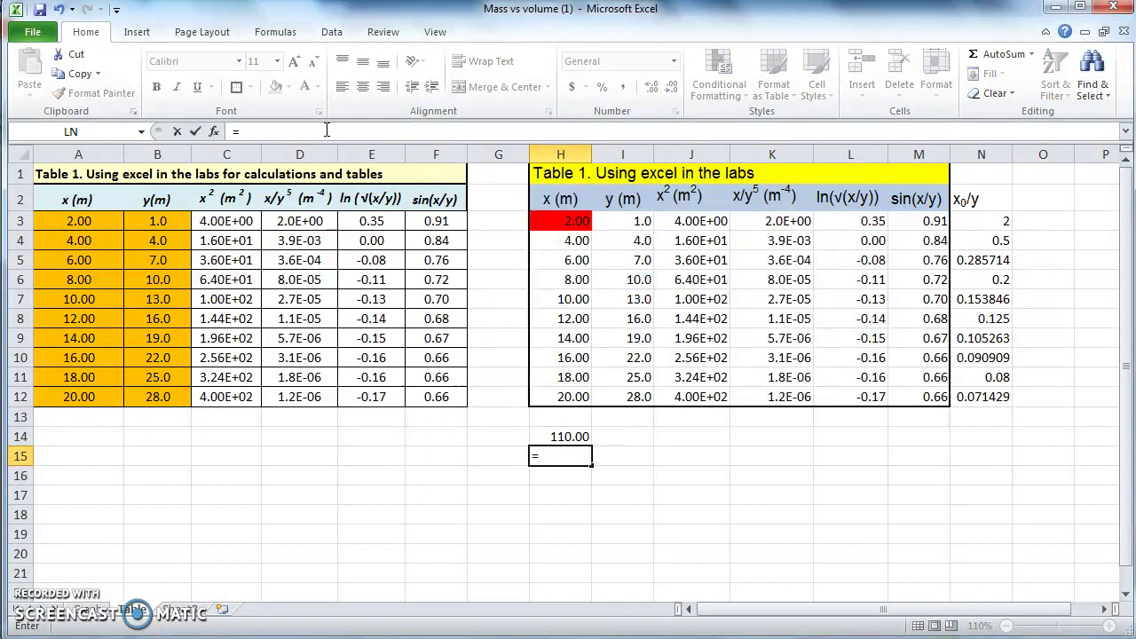
text(A)
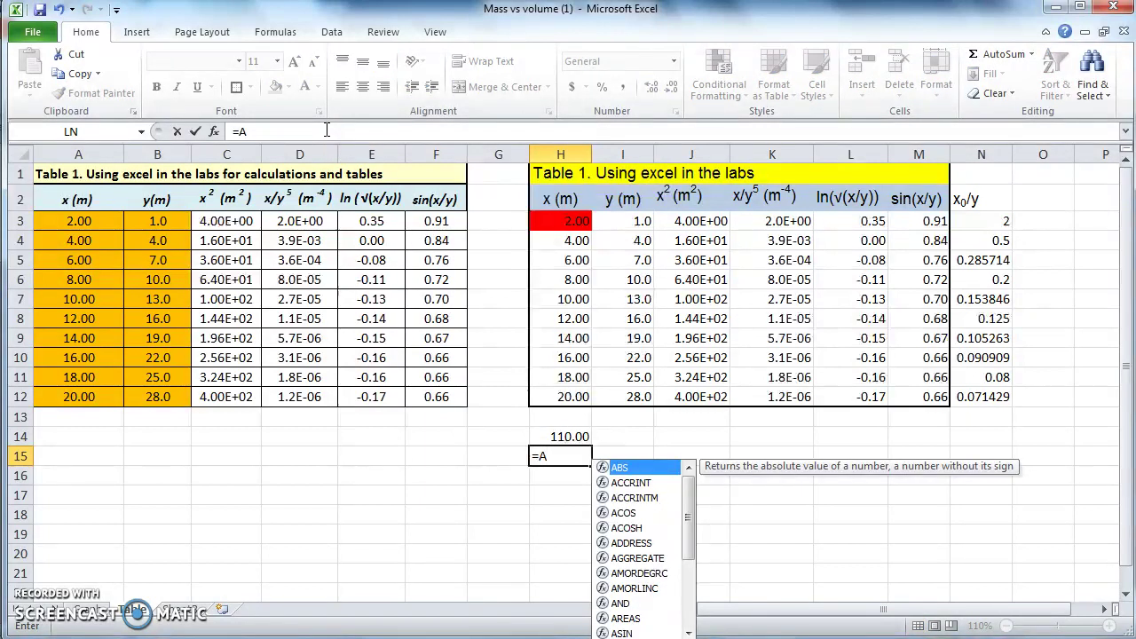
text(VE)
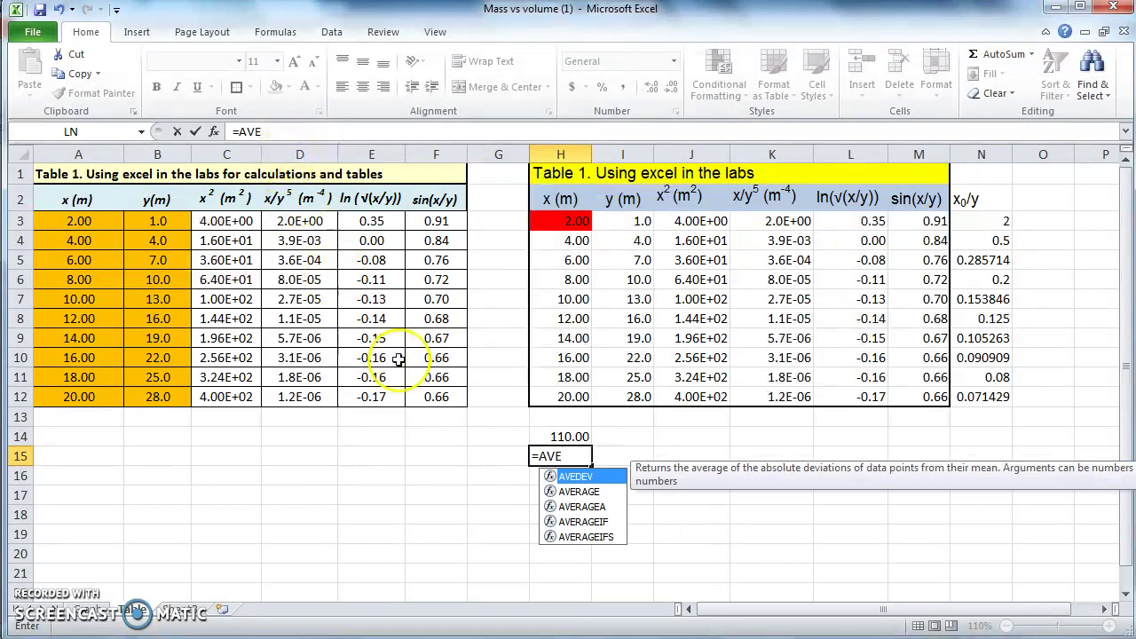
double_click(583, 492)
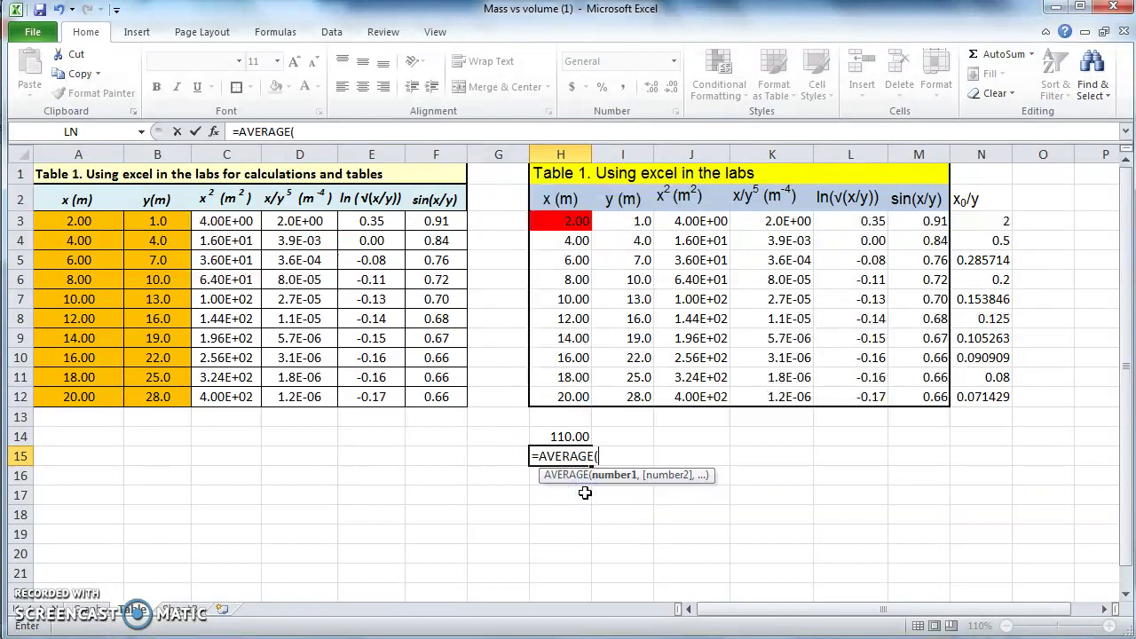
mouse_move(603, 486)
mouse_down()
mouse_move(653, 477)
mouse_move(760, 489)
mouse_up()
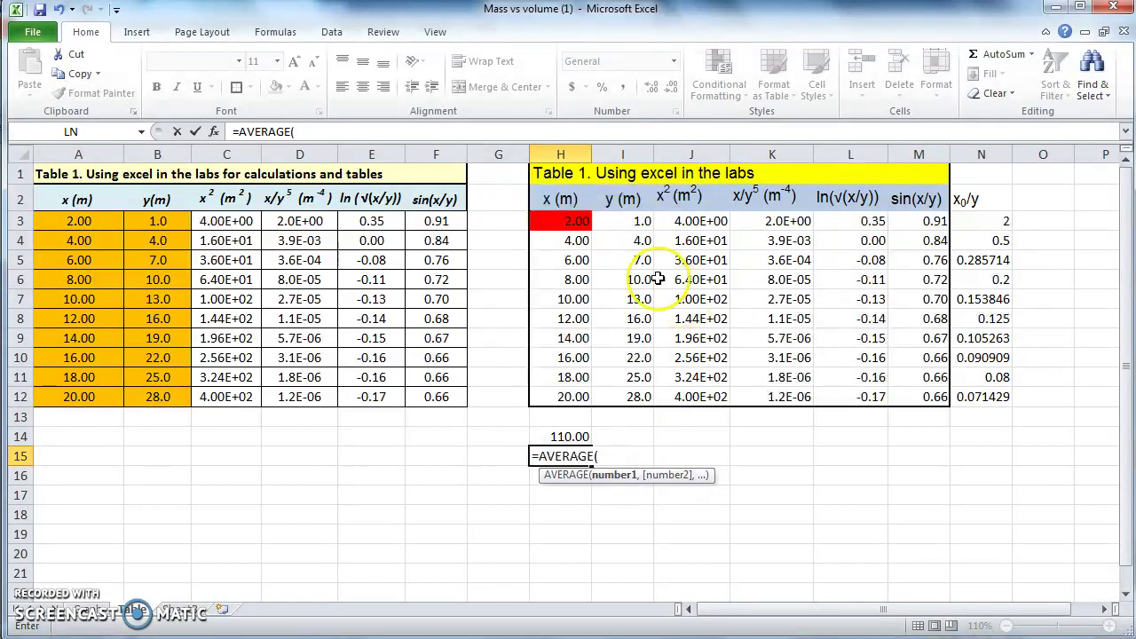
click(575, 218)
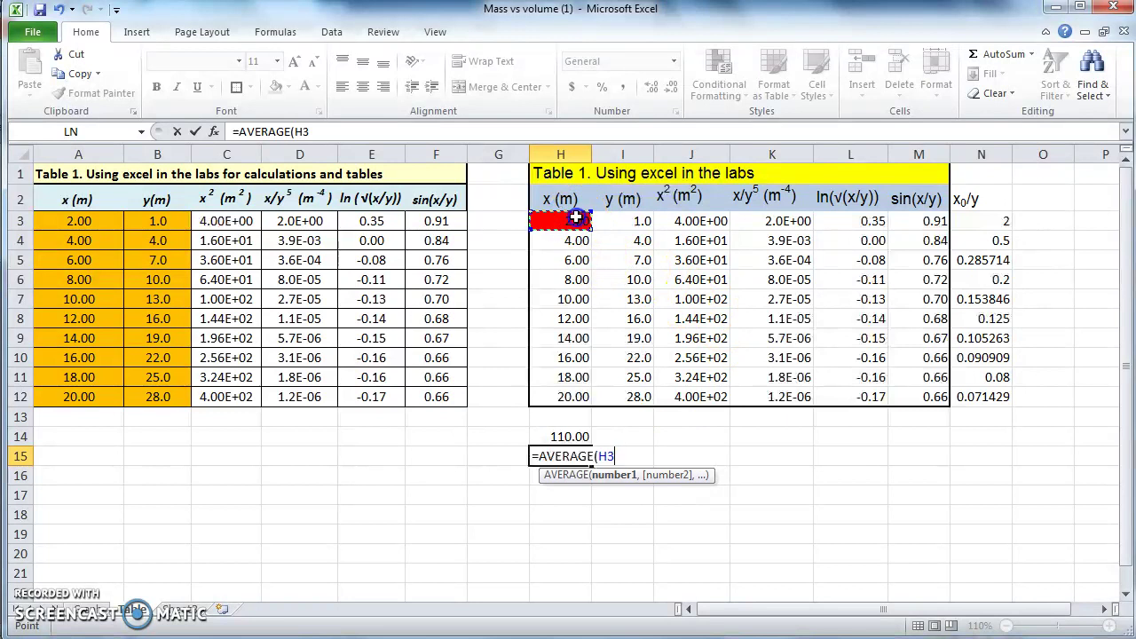
drag(575, 218, 579, 388)
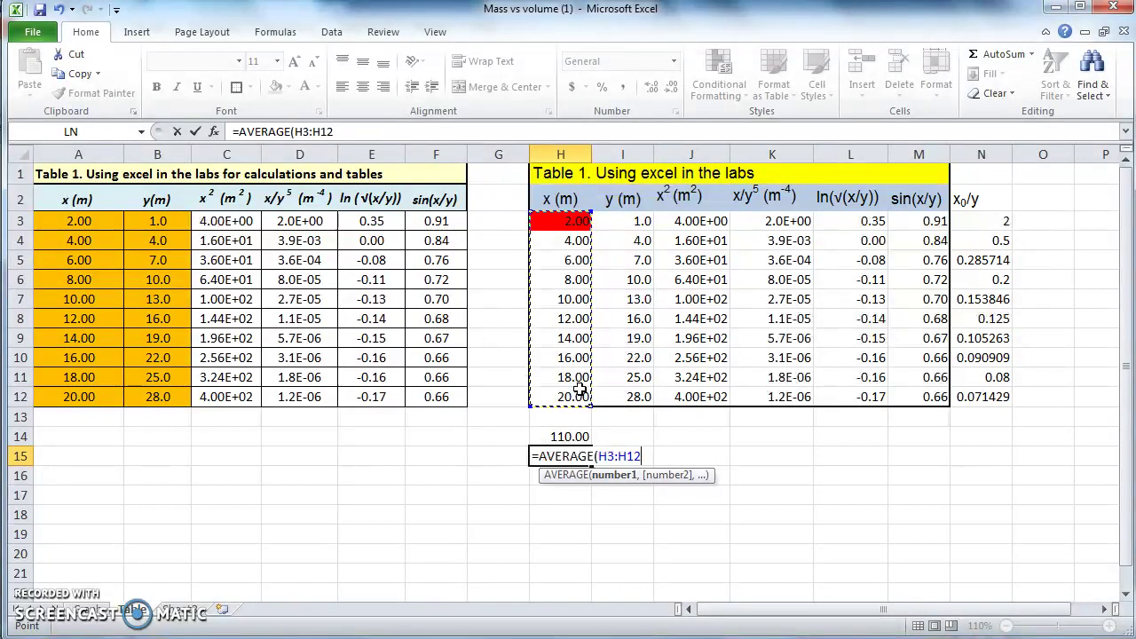
text())
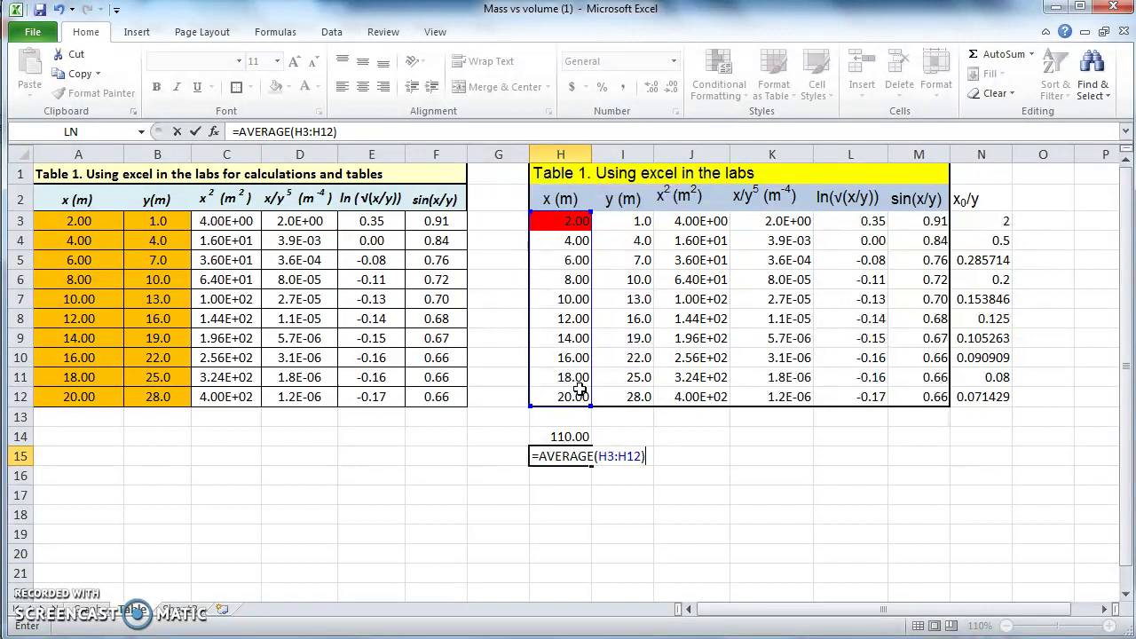
key(Return)
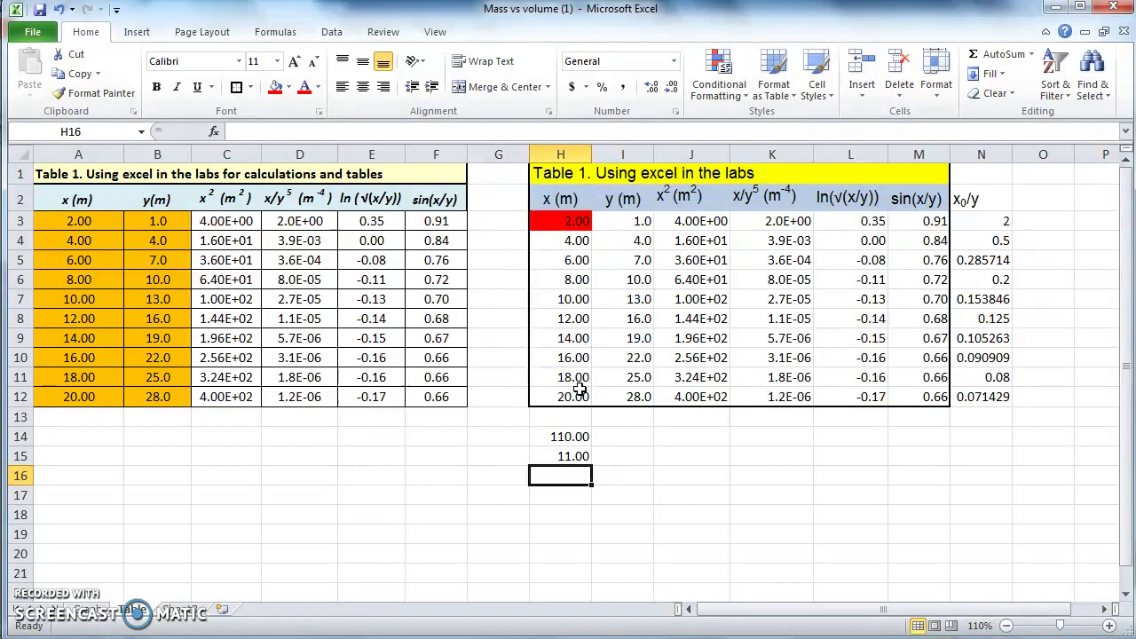
key(Up)
key(Right)
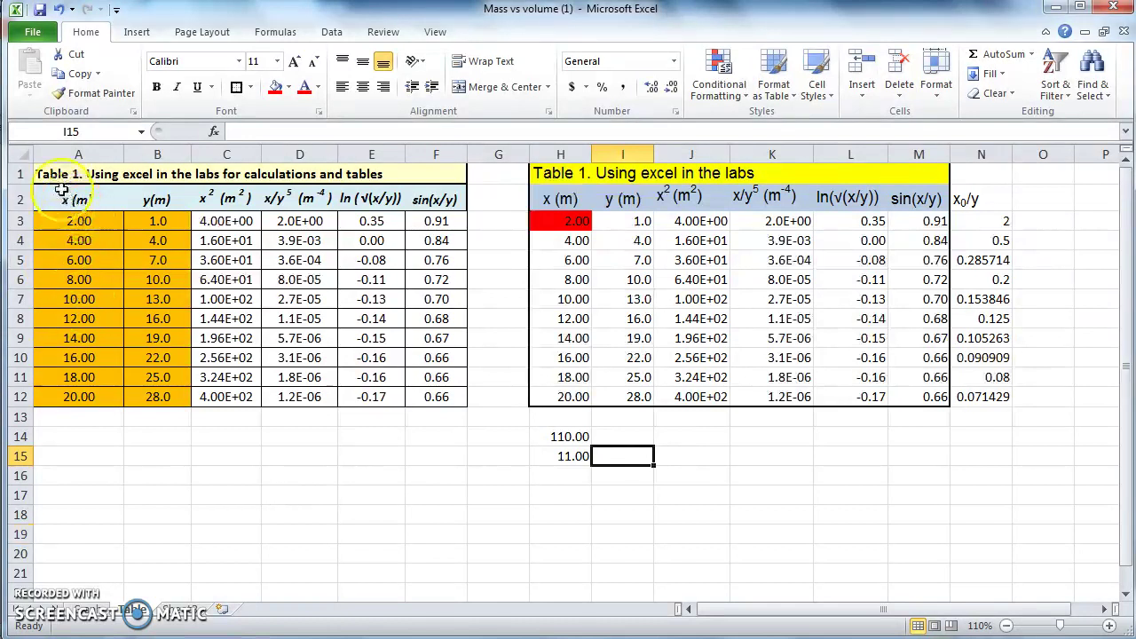
Copy the original formatted Table 1, cells A1 to F12, including its title and headings.
drag(46, 171, 427, 388)
right_click(427, 391)
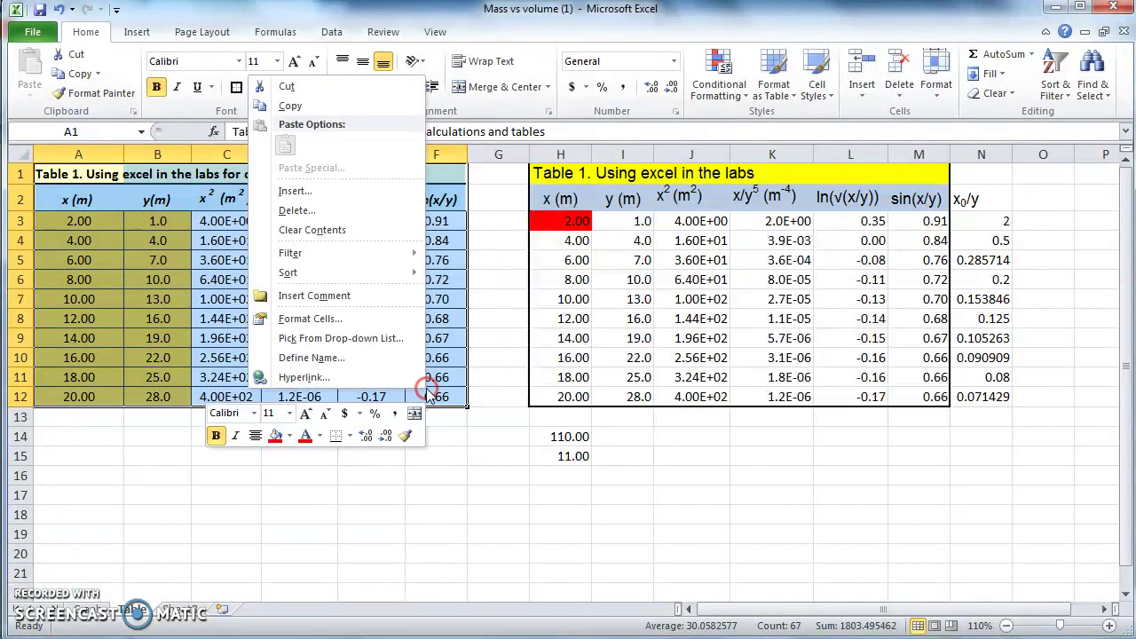
click(287, 108)
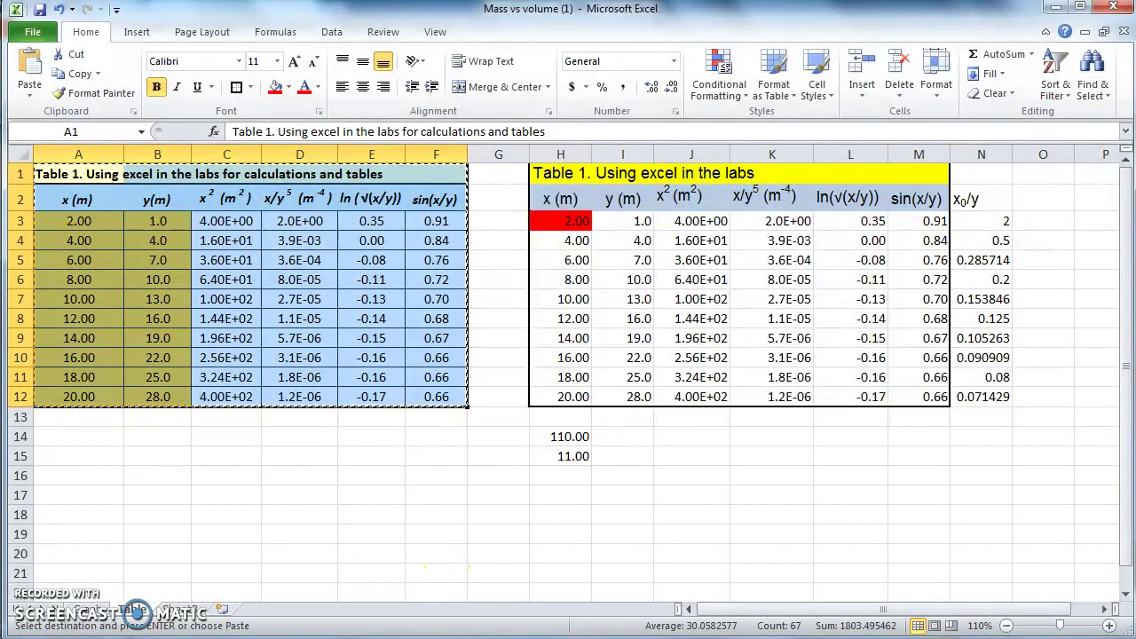
Switch to the blank Word document and paste the copied Table 1 at its start.
click(429, 635)
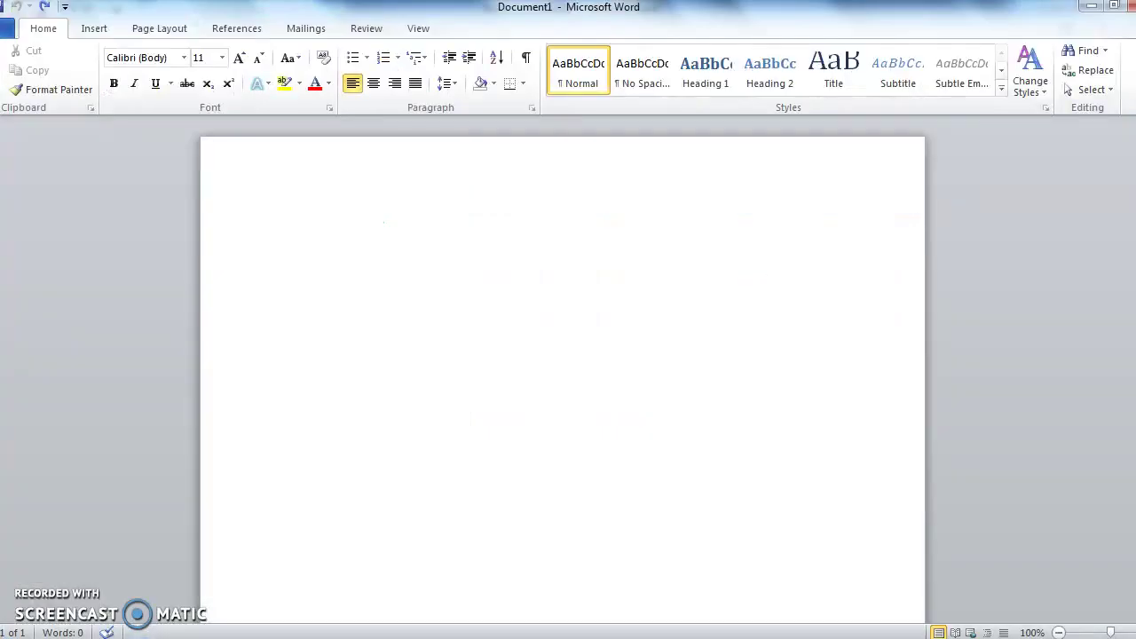
click(379, 300)
right_click(379, 300)
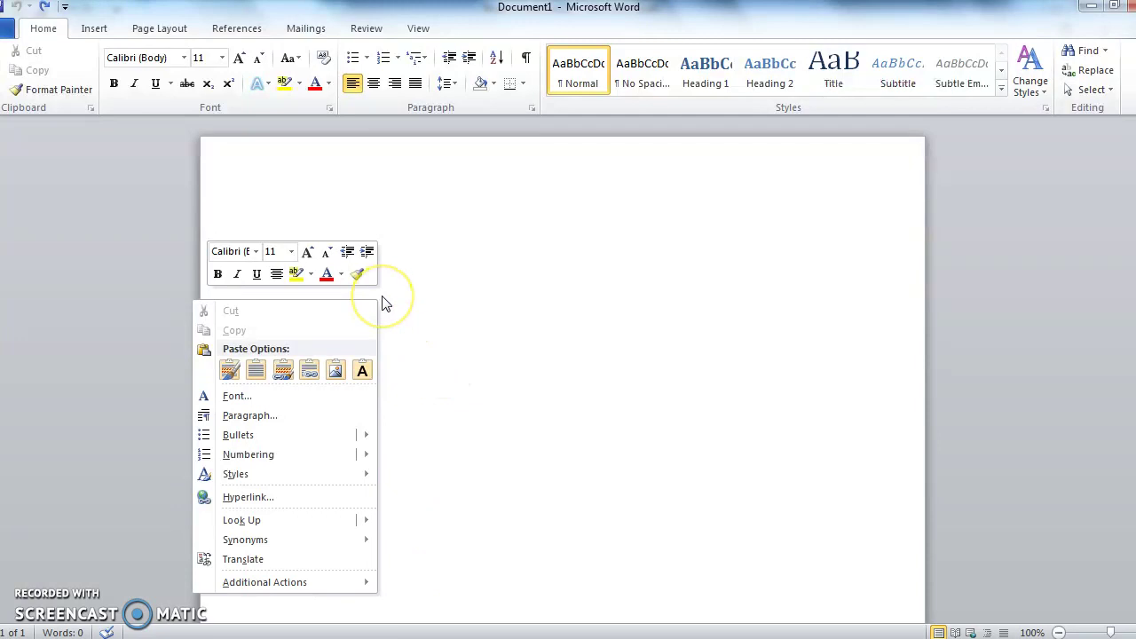
click(406, 297)
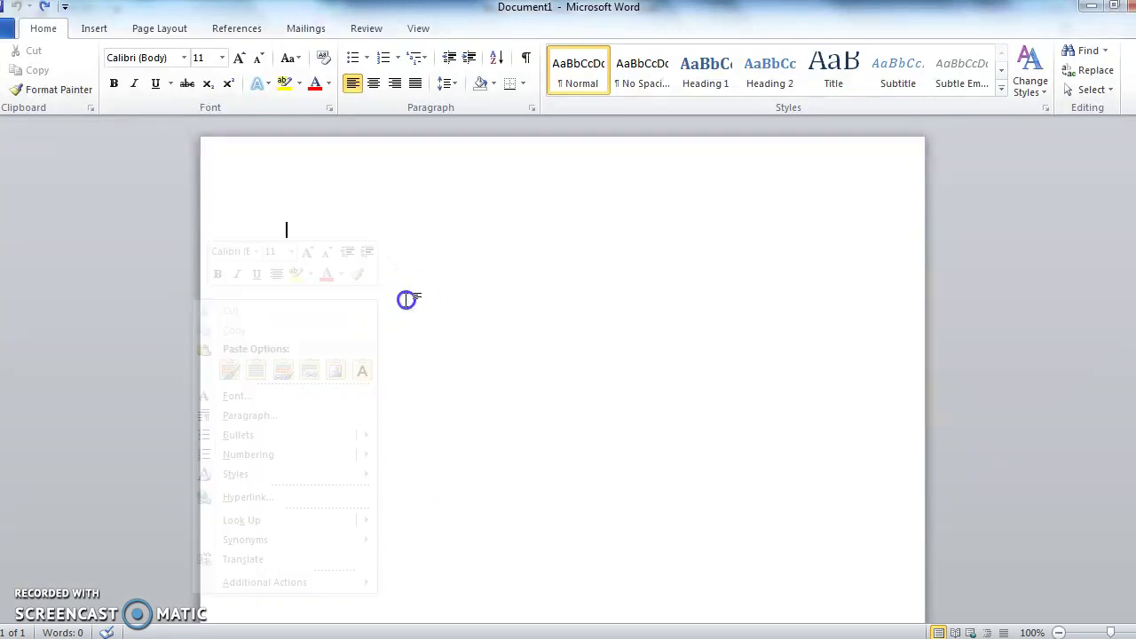
key(ctrl+v)
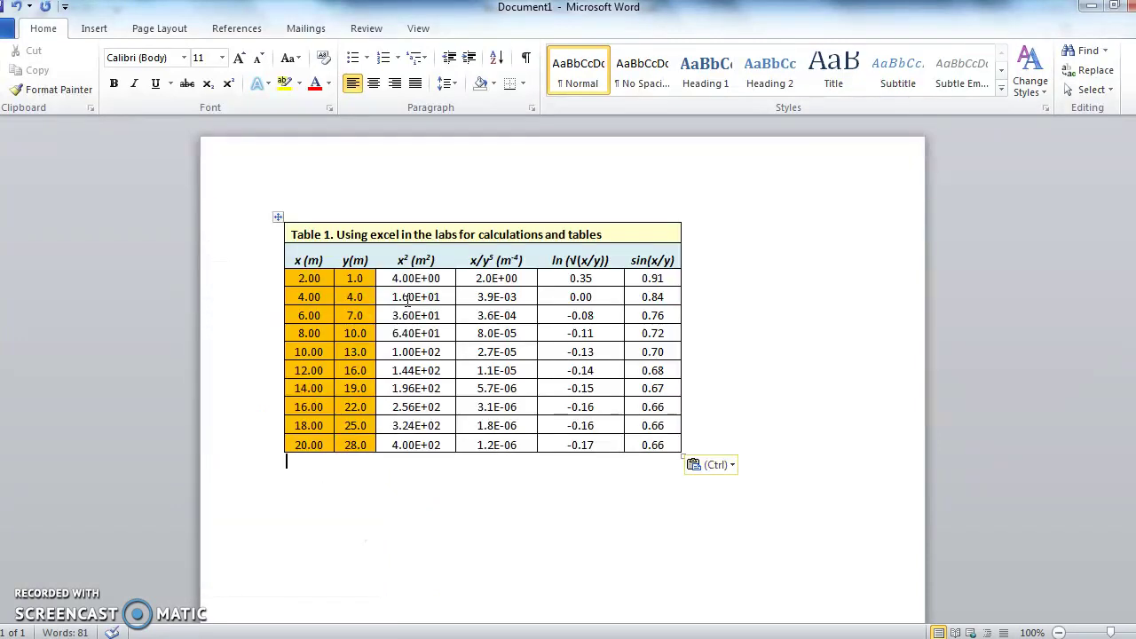